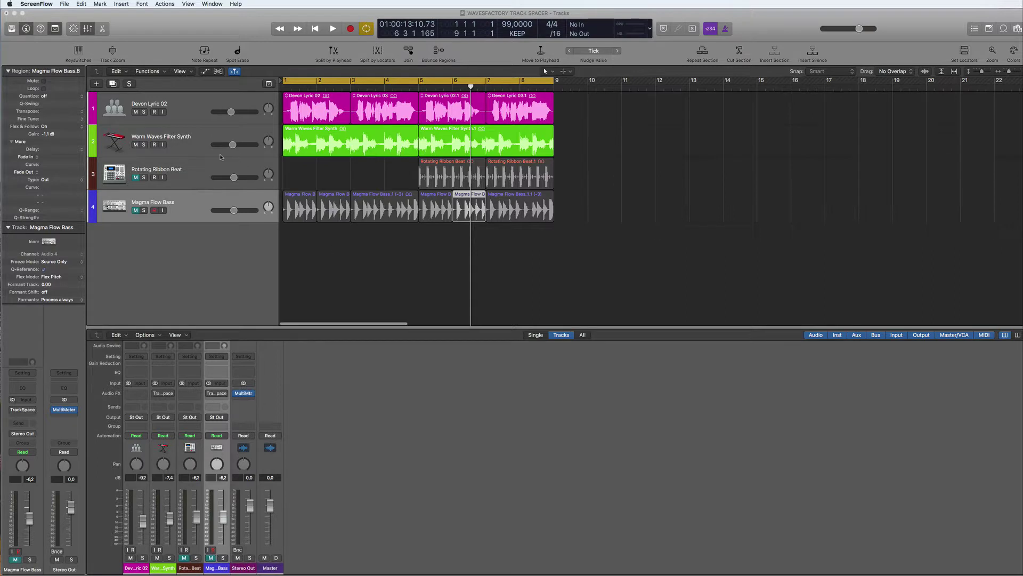
Open the Warm Waves Filter Synth's TrackSpacer, center its window, and reselect the synth track
{"action": "left_click", "coordinate": [164, 393]}
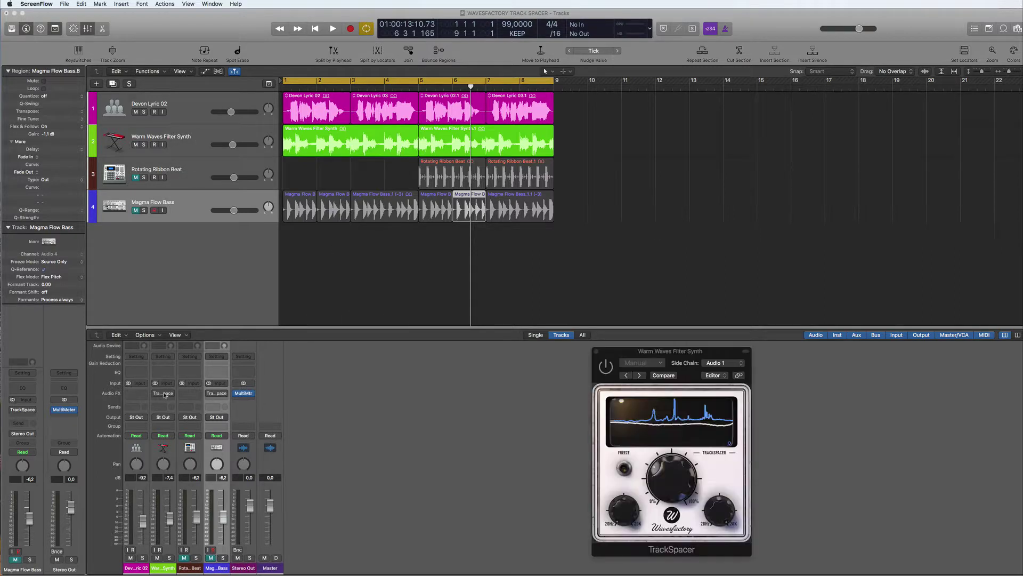
{"action": "left_click", "coordinate": [603, 366]}
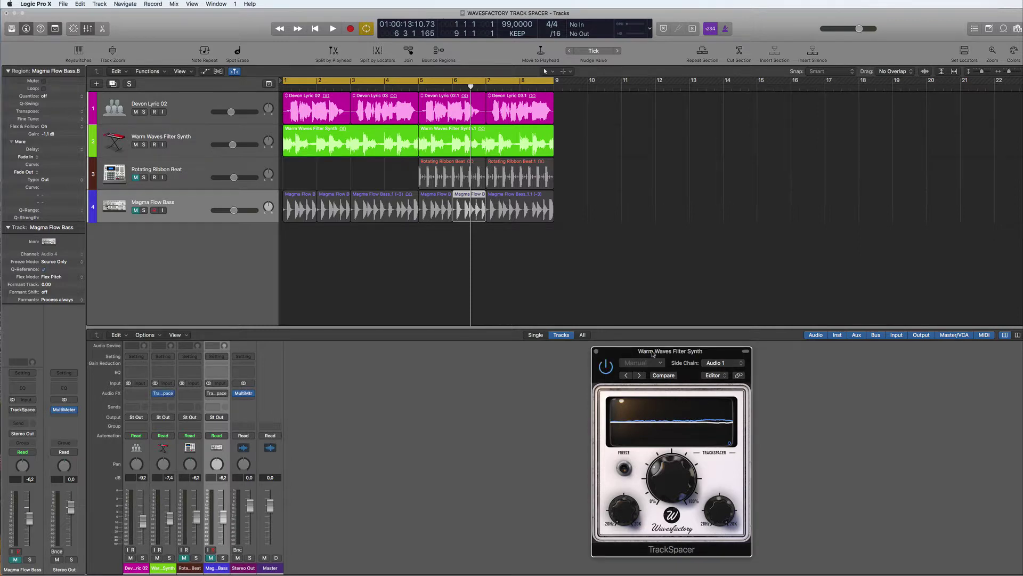
{"action": "left_click_drag", "start_coordinate": [653, 353], "coordinate": [517, 302]}
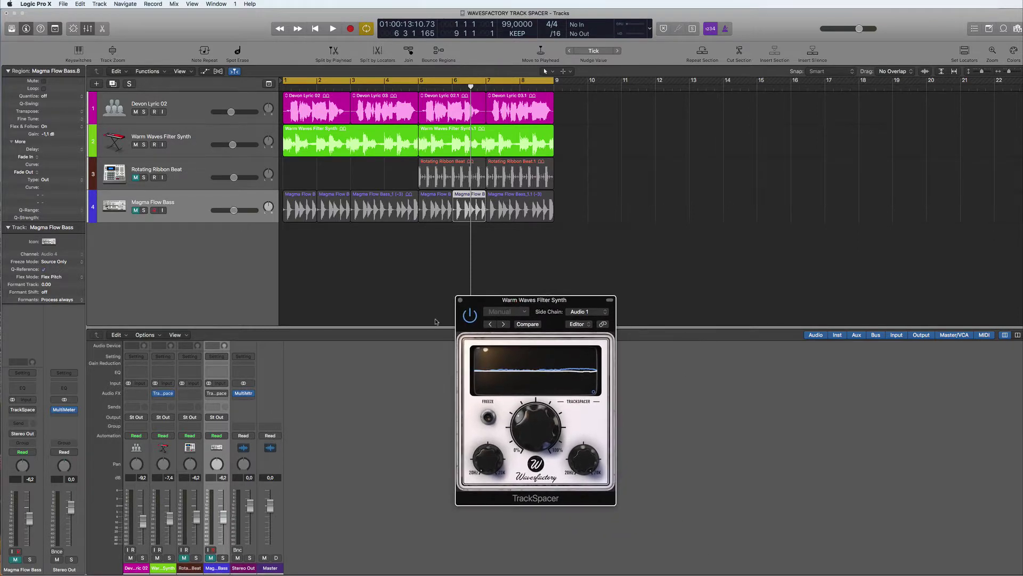
{"action": "left_click", "coordinate": [216, 139]}
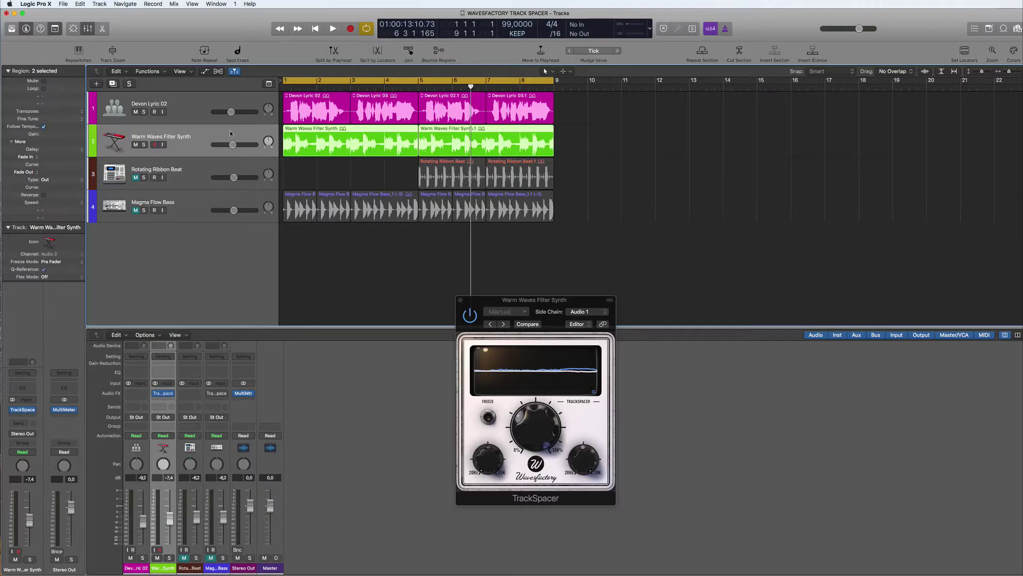
{"action": "left_click", "coordinate": [199, 99]}
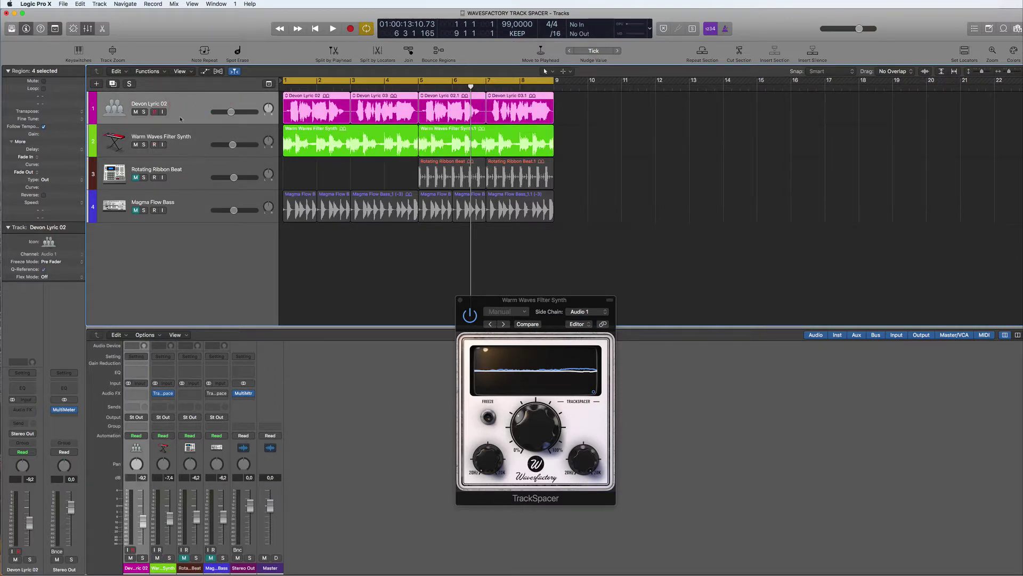
{"action": "left_click", "coordinate": [206, 145]}
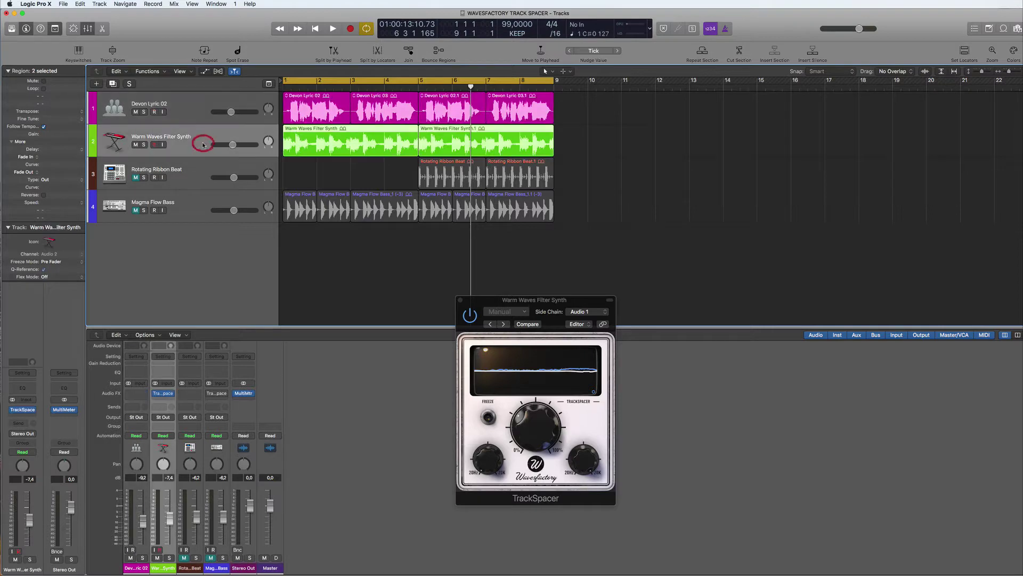
Bypass the synth's TrackSpacer and open the MultiMeter analyzer on Stereo Out during playback
{"action": "left_click", "coordinate": [470, 315]}
{"action": "key", "text": "space"}
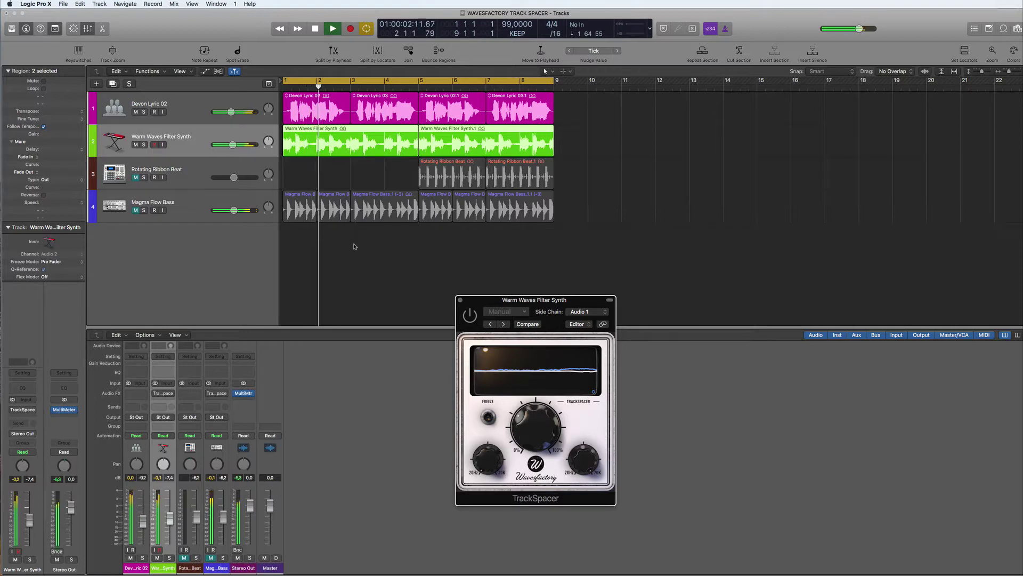
{"action": "left_click", "coordinate": [241, 393]}
{"action": "key", "text": "space"}
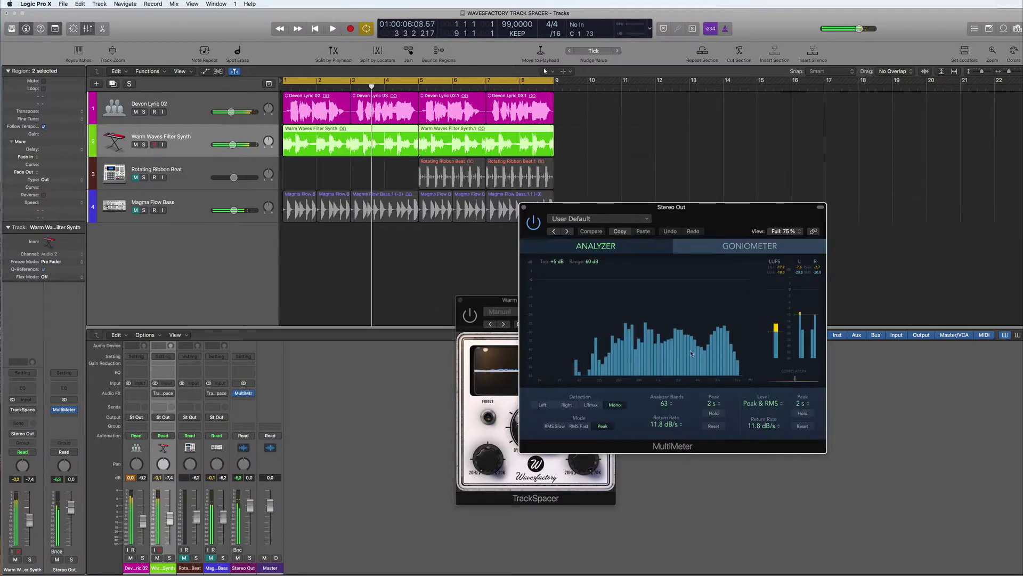
Audition from bar 1 while muting and unmuting the Devon Lyric 02 vocal and the synth
{"action": "left_click", "coordinate": [131, 557]}
{"action": "key", "text": "Return"}
{"action": "key", "text": "space"}
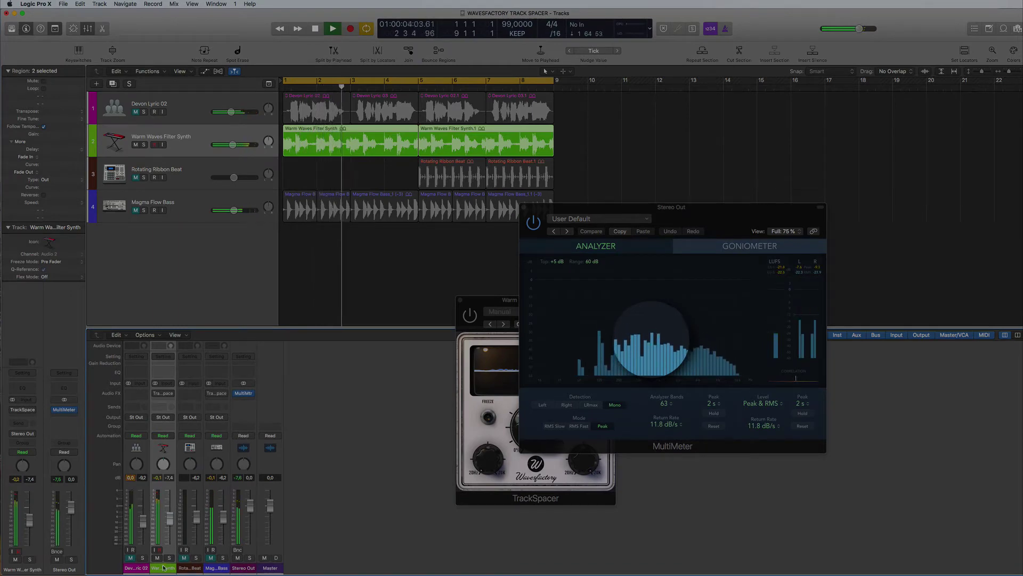
{"action": "key", "text": "ctrl+m"}
{"action": "left_click", "coordinate": [130, 557]}
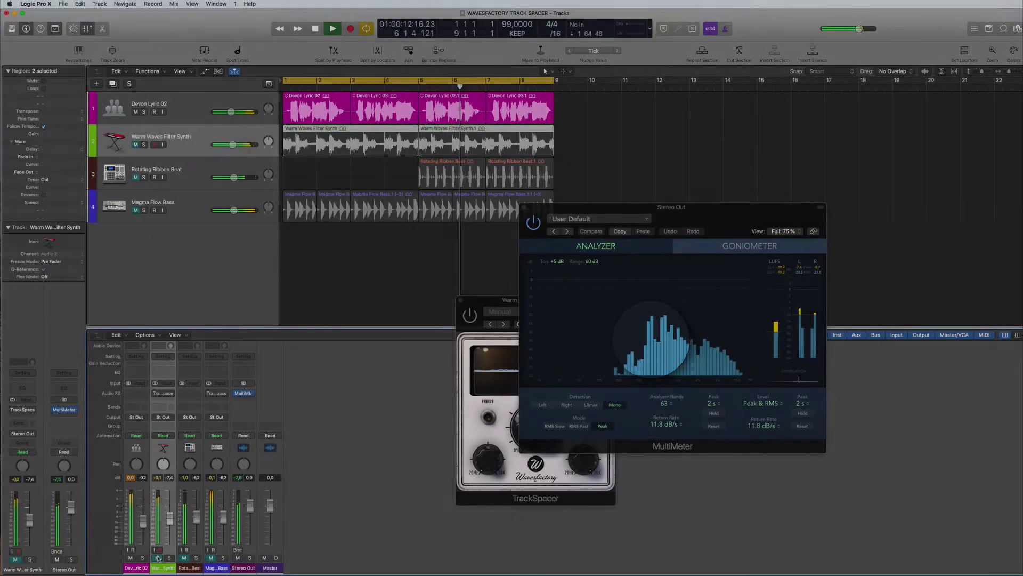
{"action": "left_click", "coordinate": [157, 557]}
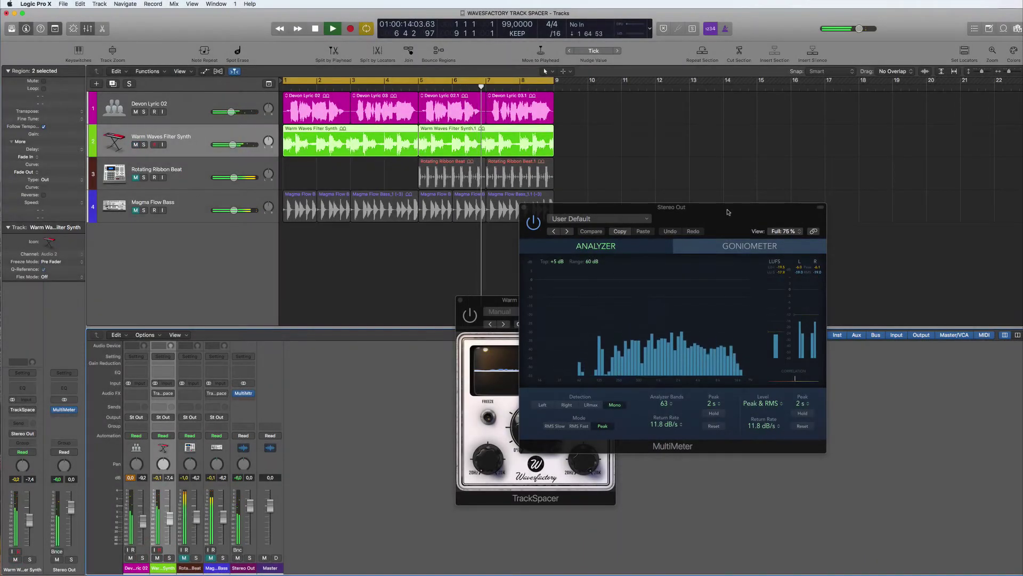
Stop playback and arrange the MultiMeter and TrackSpacer windows side by side
{"action": "left_click_drag", "start_coordinate": [717, 207], "coordinate": [839, 209]}
{"action": "key", "text": "space"}
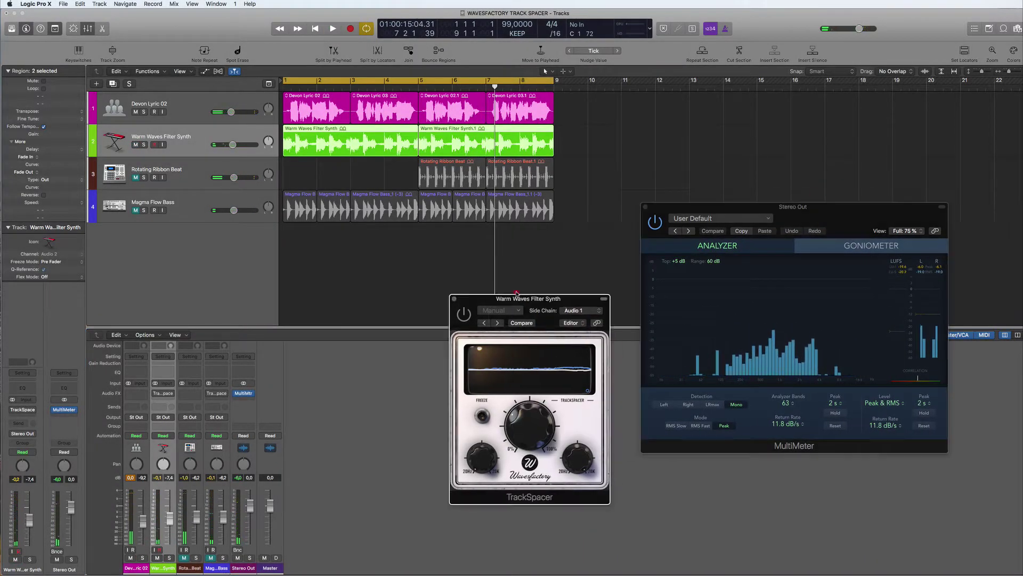
{"action": "left_click_drag", "start_coordinate": [570, 306], "coordinate": [428, 276]}
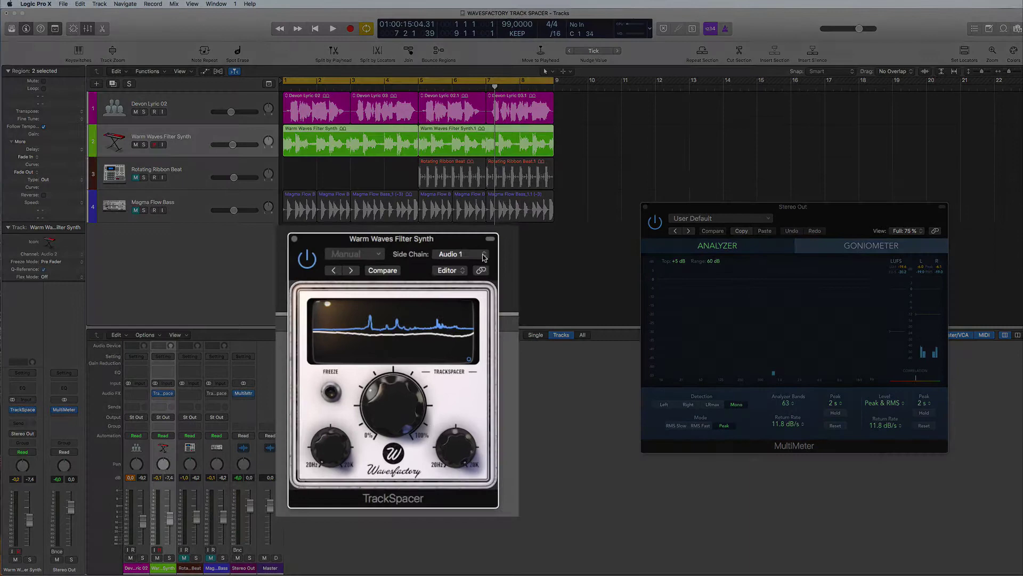
Set the synth TrackSpacer's side chain to Devon Lyric 02 (Audio 1) and reposition its window
{"action": "left_click", "coordinate": [445, 281]}
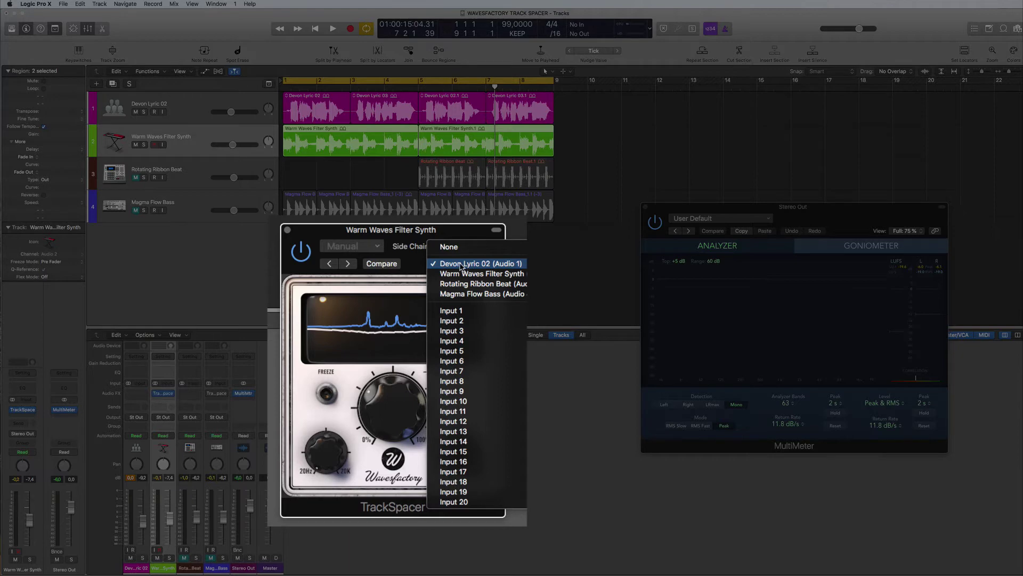
{"action": "left_click", "coordinate": [476, 265]}
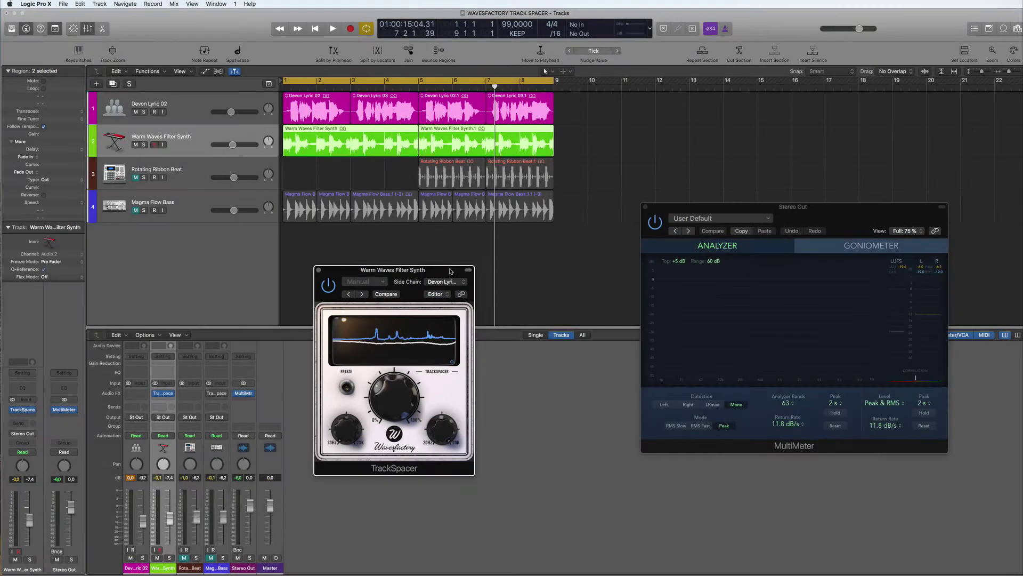
{"action": "left_click_drag", "start_coordinate": [449, 271], "coordinate": [511, 269]}
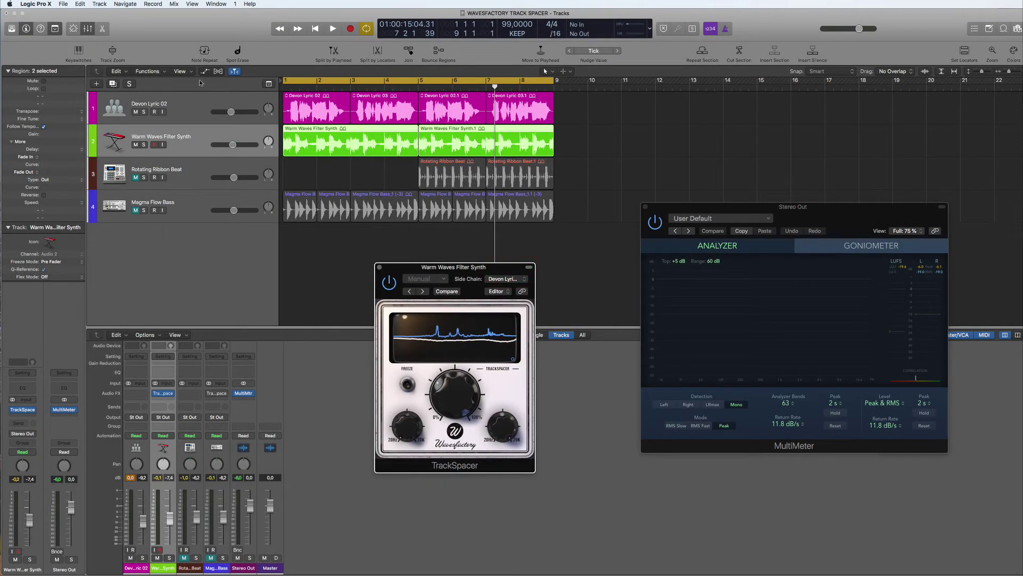
{"action": "left_click", "coordinate": [203, 111]}
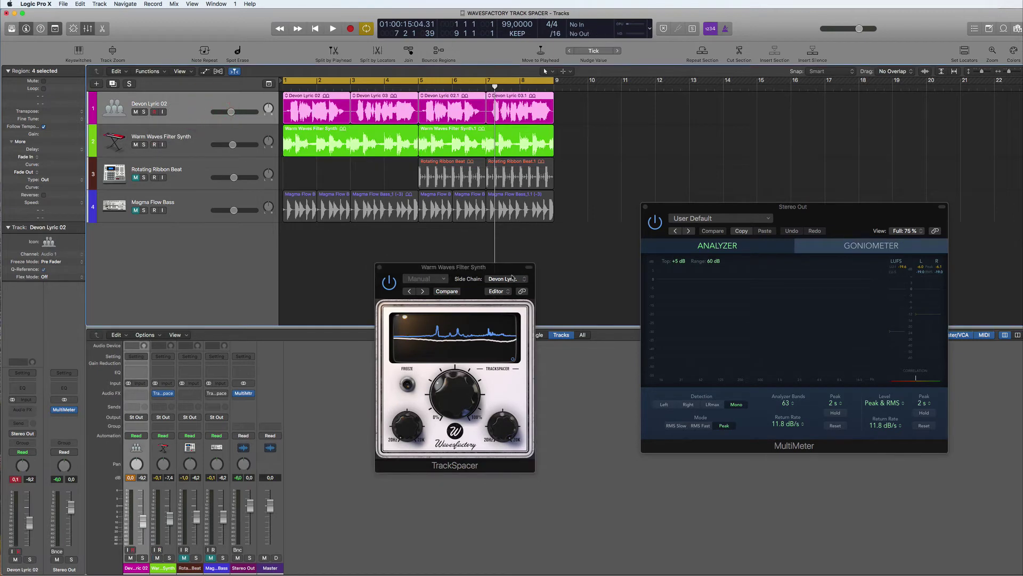
{"action": "left_click_drag", "start_coordinate": [499, 273], "coordinate": [496, 274]}
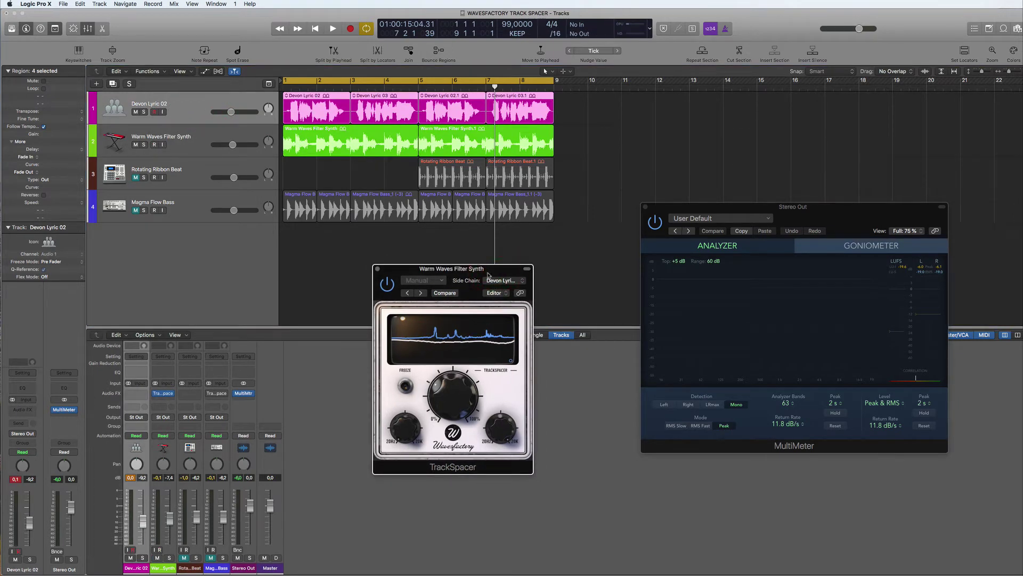
{"action": "left_click", "coordinate": [194, 135]}
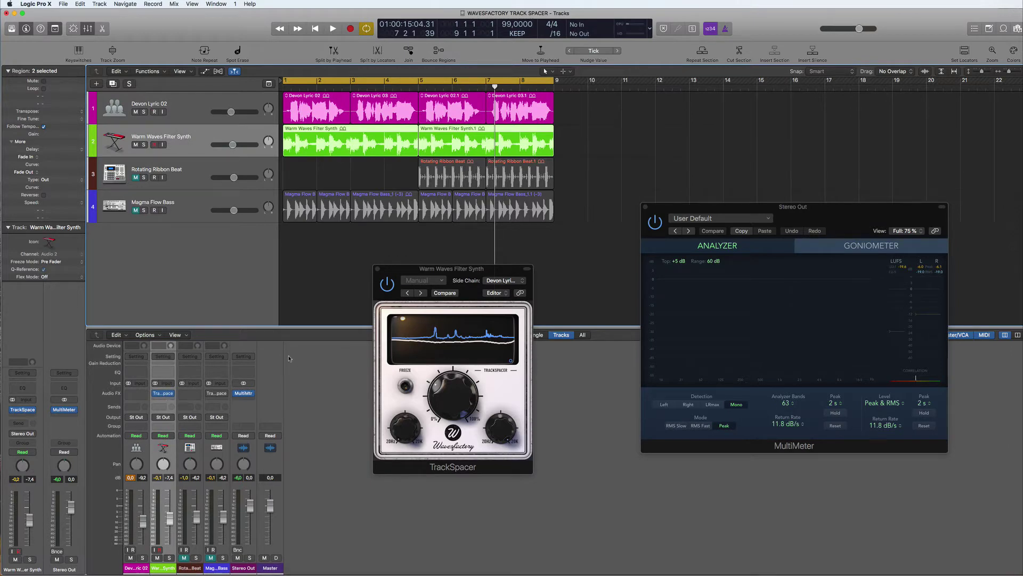
Play the project and turn the synth TrackSpacer ratio down to about 27 %
{"action": "key", "text": "space"}
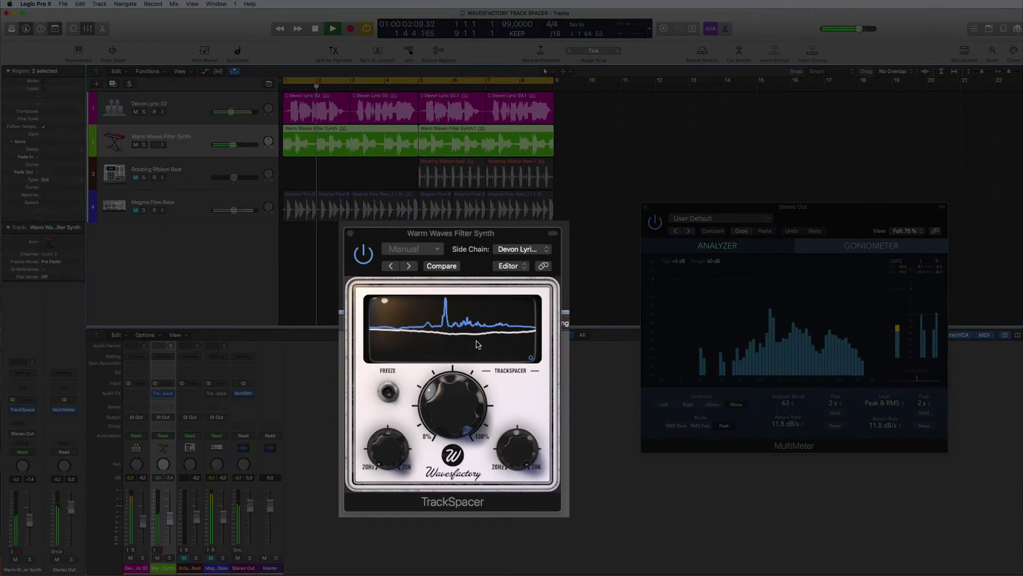
{"action": "left_click_drag", "start_coordinate": [457, 403], "coordinate": [451, 351]}
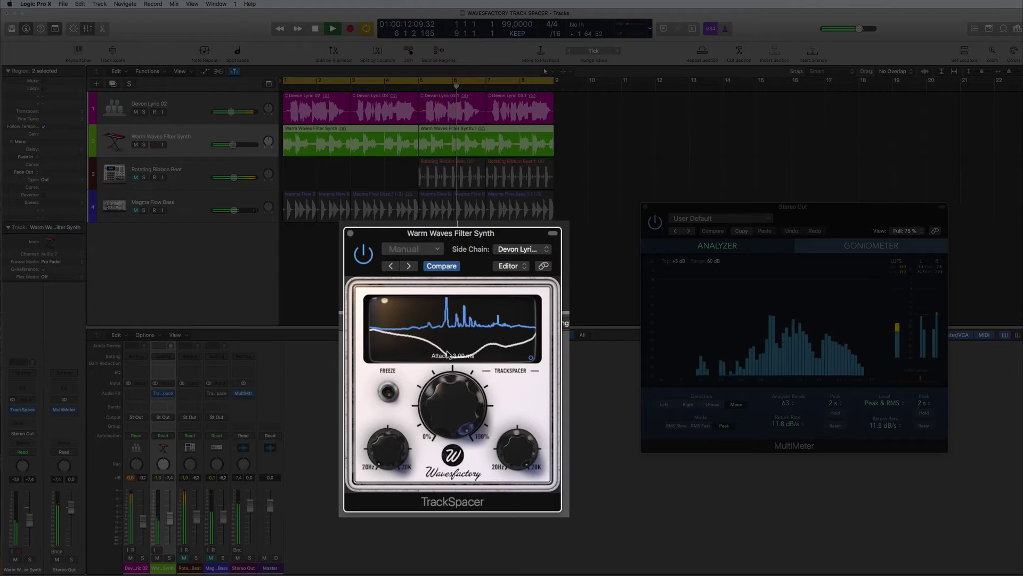
{"action": "left_click_drag", "start_coordinate": [452, 406], "coordinate": [448, 469]}
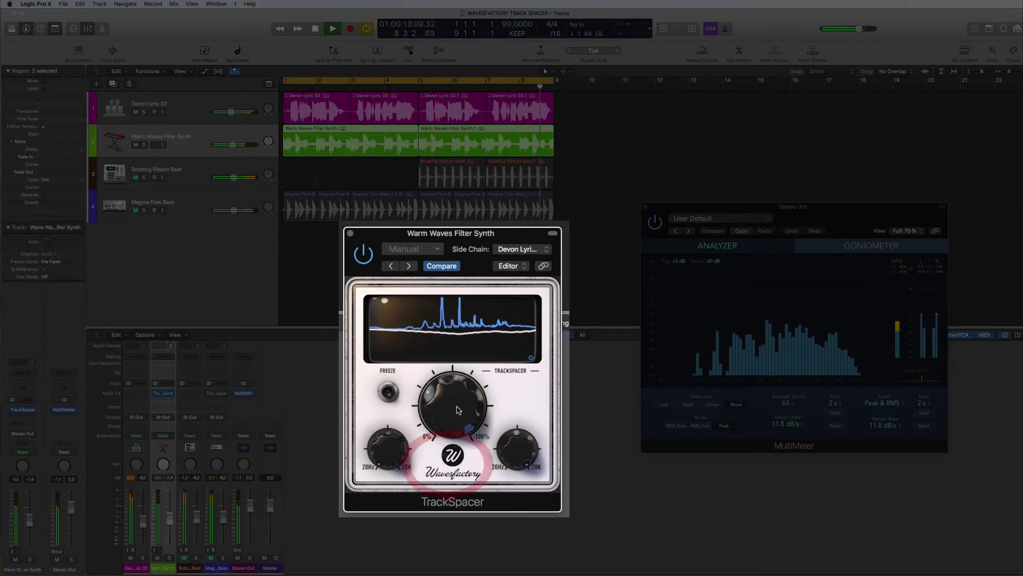
{"action": "left_click_drag", "start_coordinate": [450, 391], "coordinate": [449, 392]}
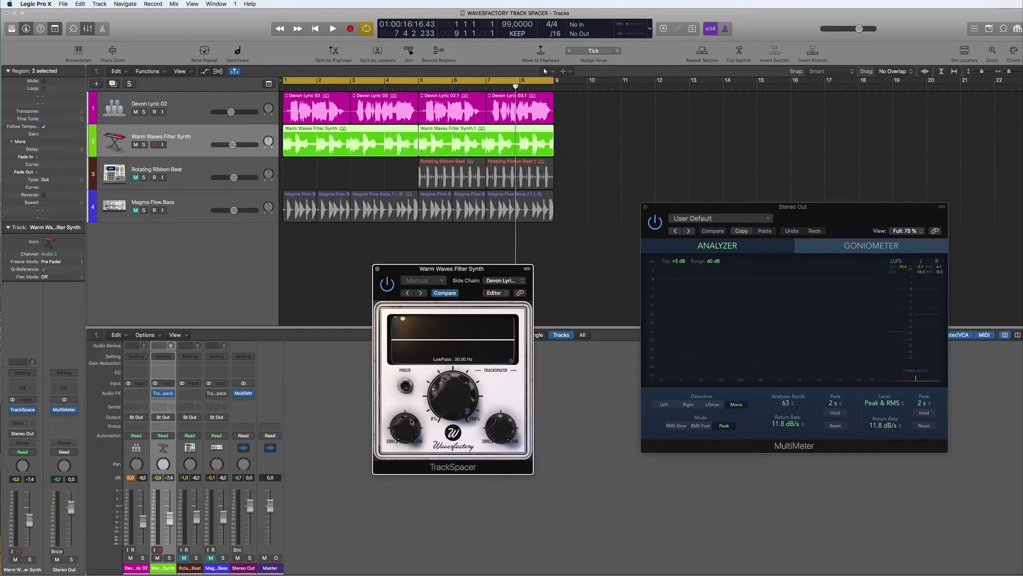
Set the TrackSpacer HighPass to about 640 Hz and the LowPass to 512 Hz
{"action": "mouse_move", "coordinate": [501, 431]}
{"action": "left_mouse_down"}
{"action": "mouse_move", "coordinate": [501, 467]}
{"action": "mouse_move", "coordinate": [501, 437]}
{"action": "left_mouse_up"}
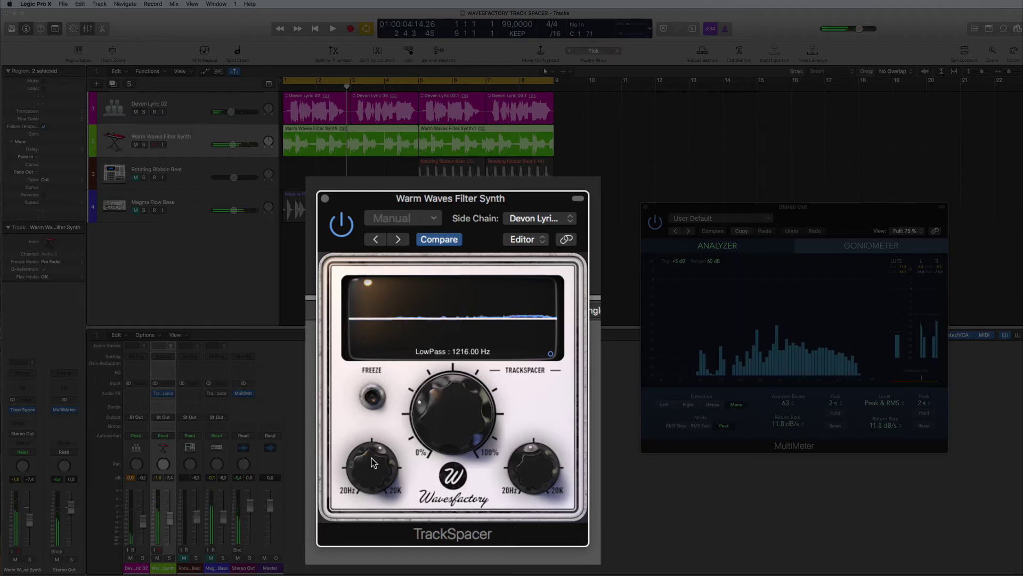
{"action": "left_click_drag", "start_coordinate": [405, 433], "coordinate": [405, 441]}
{"action": "left_click", "coordinate": [505, 427]}
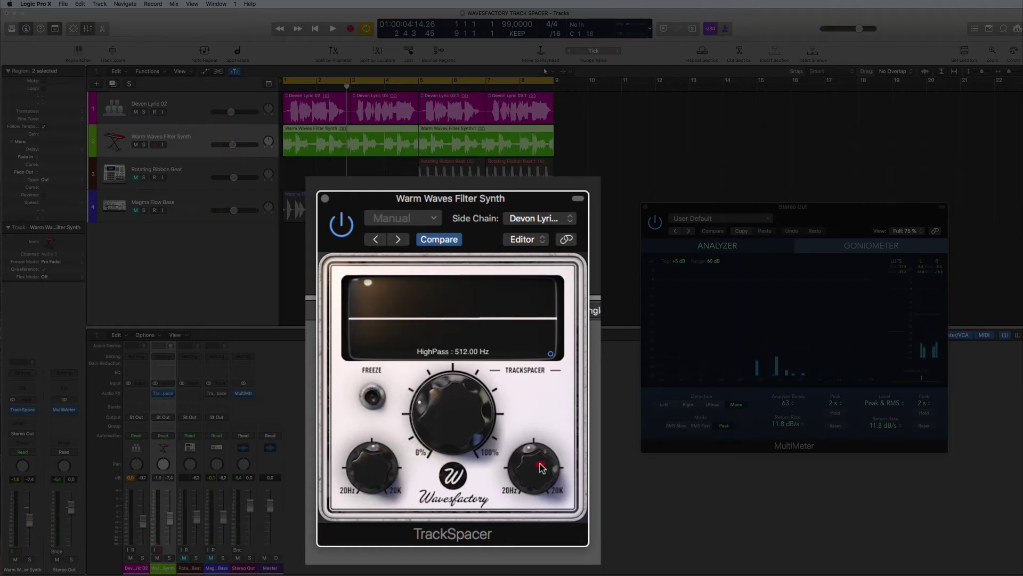
{"action": "mouse_move", "coordinate": [541, 467]}
{"action": "left_mouse_down"}
{"action": "mouse_move", "coordinate": [529, 452]}
{"action": "mouse_move", "coordinate": [543, 368]}
{"action": "mouse_move", "coordinate": [535, 457]}
{"action": "left_mouse_up"}
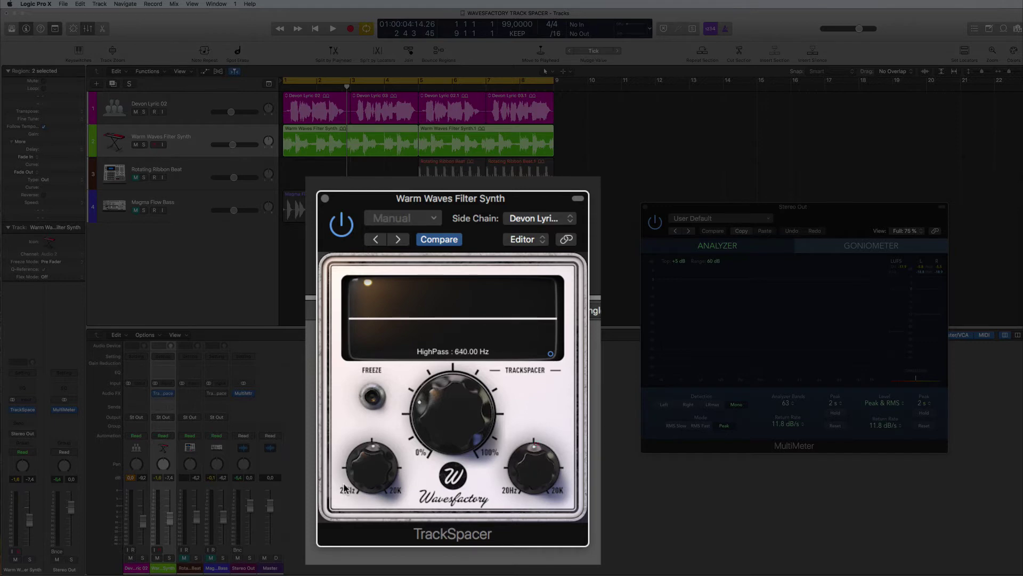
{"action": "left_click_drag", "start_coordinate": [374, 473], "coordinate": [371, 481]}
Close the MultiMeter, adjust track mutes, and loop playback over bars 5–9
{"action": "key", "text": "space"}
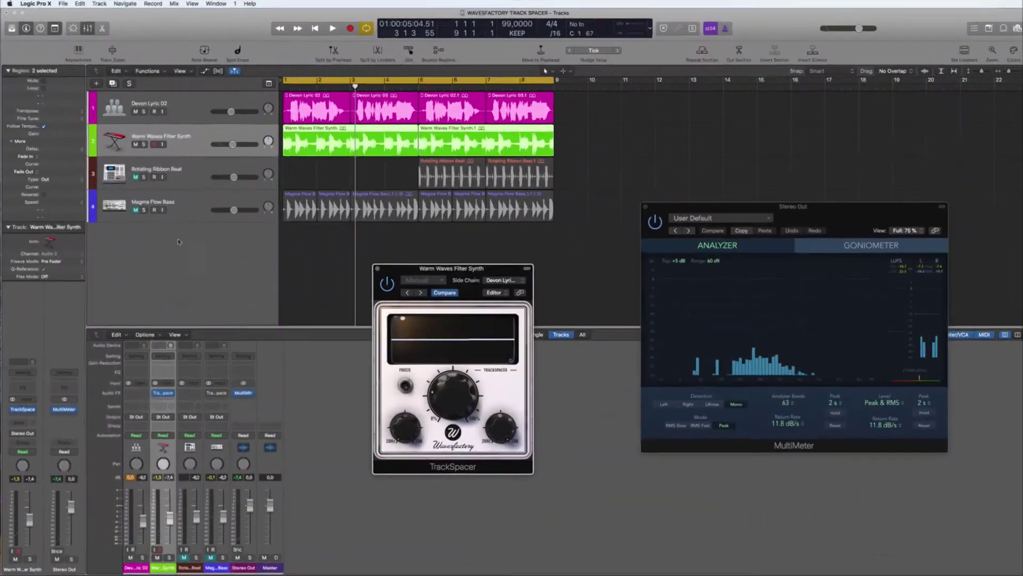
{"action": "left_click", "coordinate": [647, 207]}
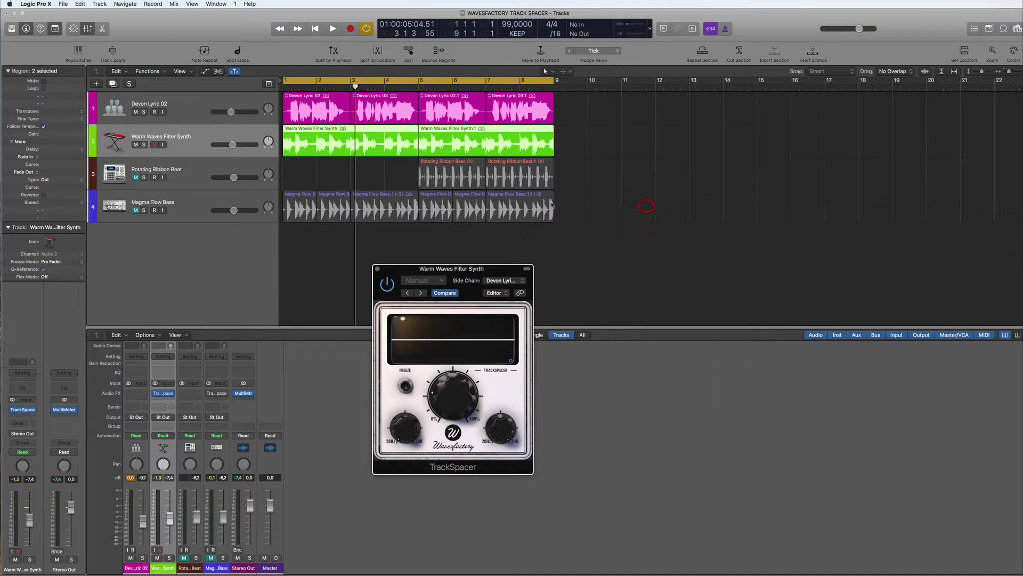
{"action": "left_click_drag", "start_coordinate": [136, 210], "coordinate": [137, 112]}
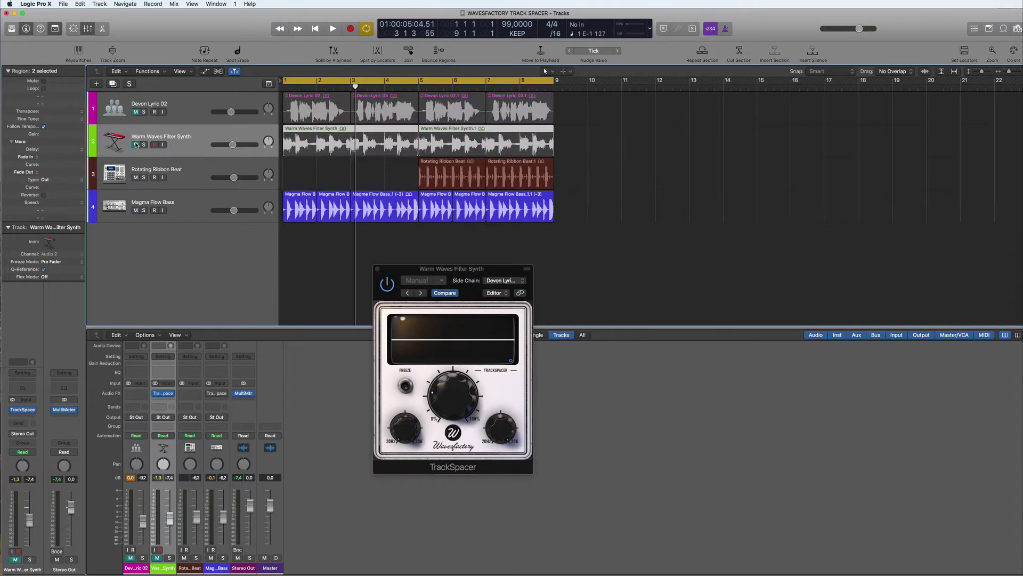
{"action": "left_click", "coordinate": [136, 112]}
{"action": "left_click_drag", "start_coordinate": [432, 79], "coordinate": [554, 79]}
{"action": "key", "text": "space"}
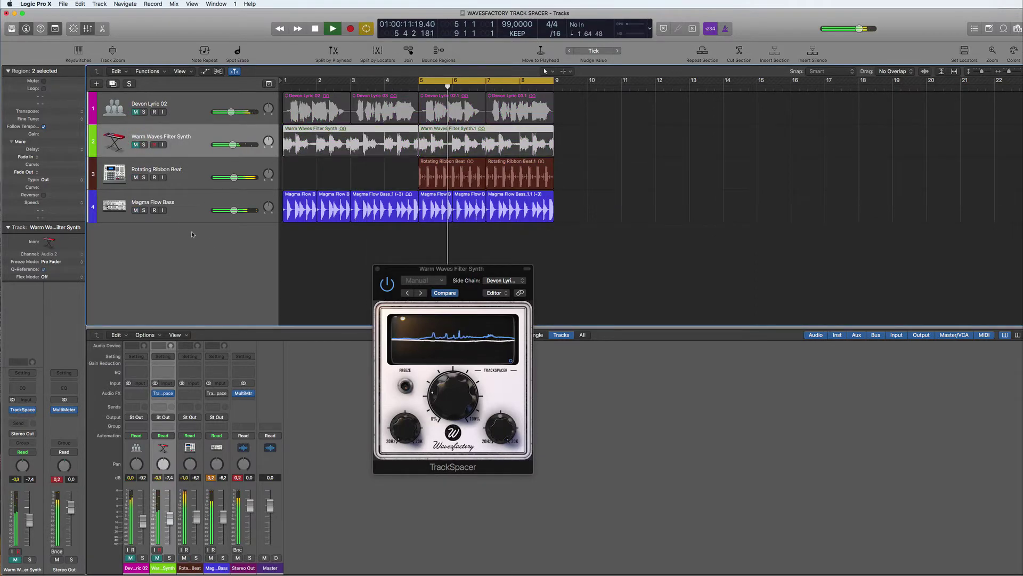
Close the synth TrackSpacer and open the Magma Flow Bass TrackSpacer, raising its amount to about 61%
{"action": "left_click_drag", "start_coordinate": [448, 268], "coordinate": [515, 263]}
{"action": "left_click", "coordinate": [444, 264]}
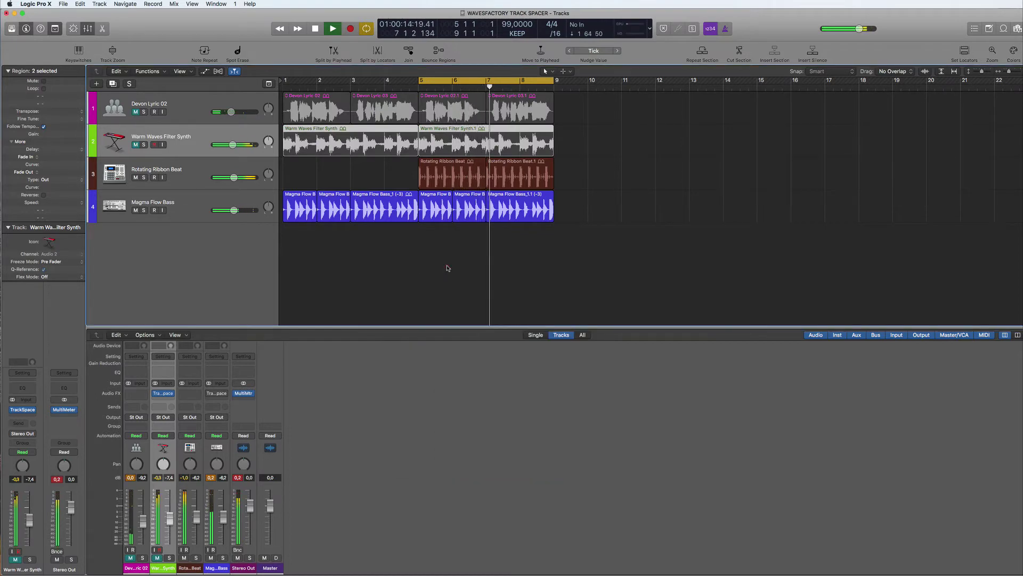
{"action": "left_click", "coordinate": [216, 394]}
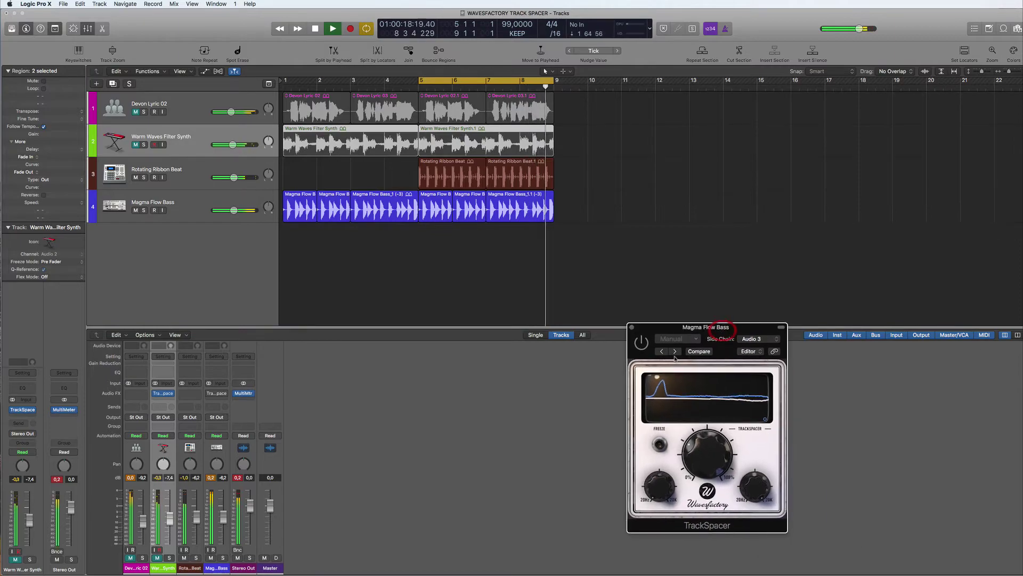
{"action": "key", "text": "space"}
{"action": "key", "text": "space"}
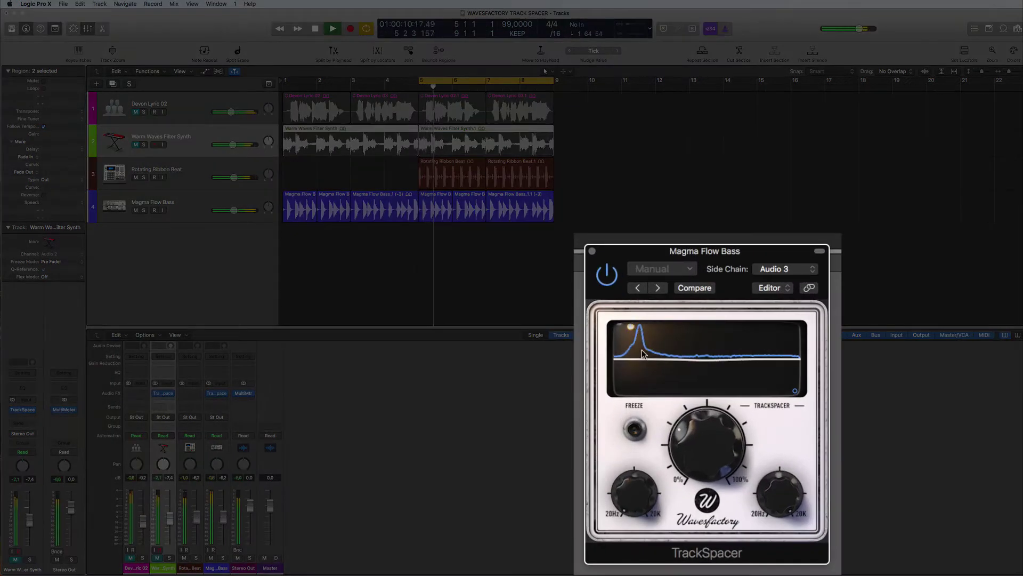
{"action": "left_click_drag", "start_coordinate": [710, 443], "coordinate": [709, 415]}
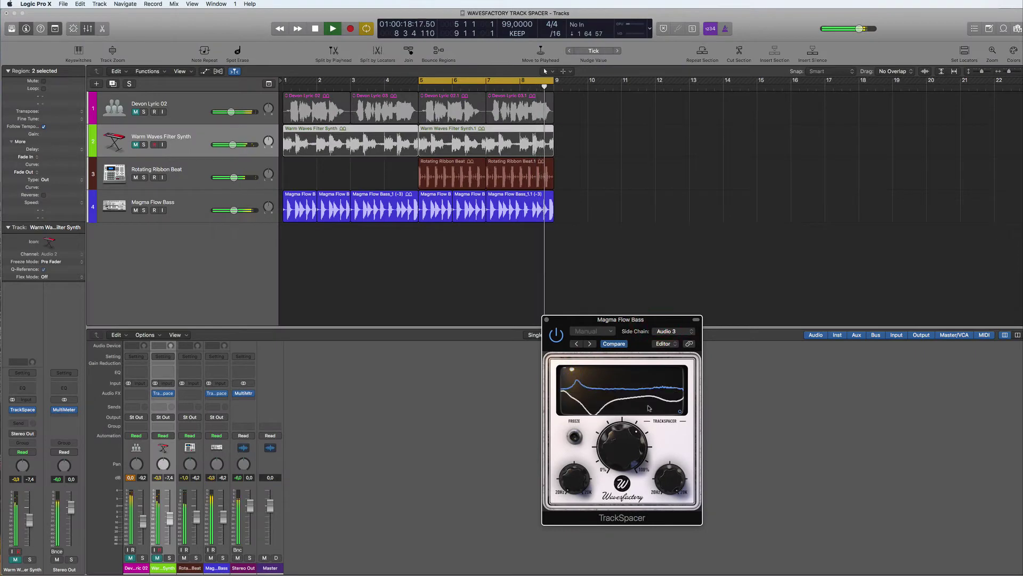
{"action": "key", "text": "space"}
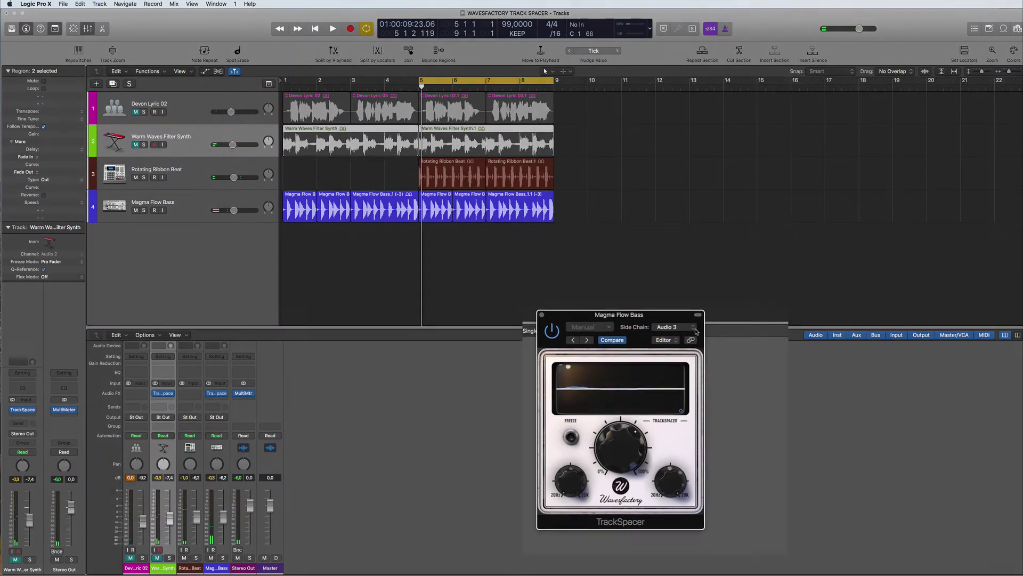
Keep Rotating Ribbon Beat as the bass side chain and raise the amount to 82% during playback
{"action": "left_click", "coordinate": [696, 332]}
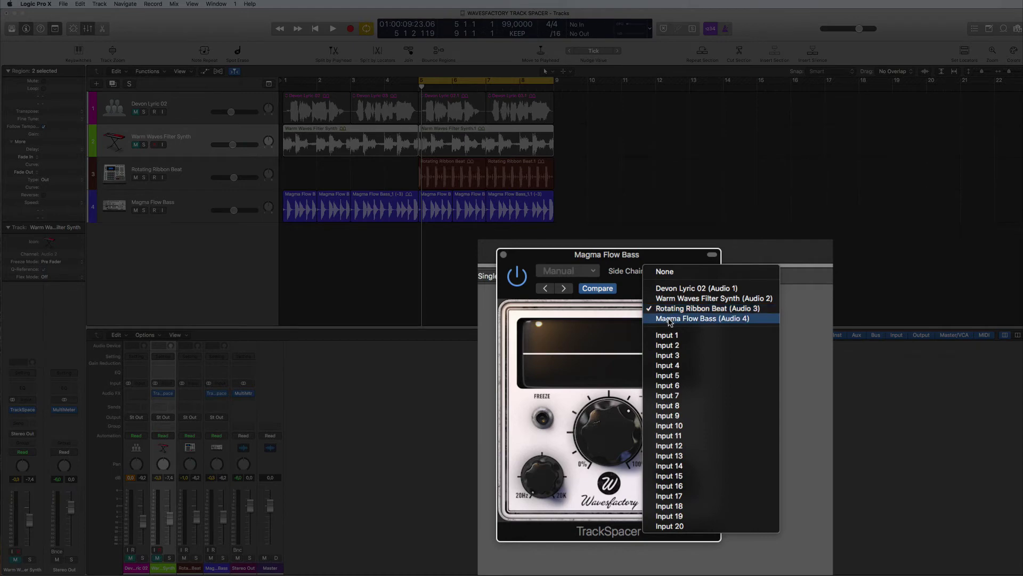
{"action": "left_click", "coordinate": [670, 320]}
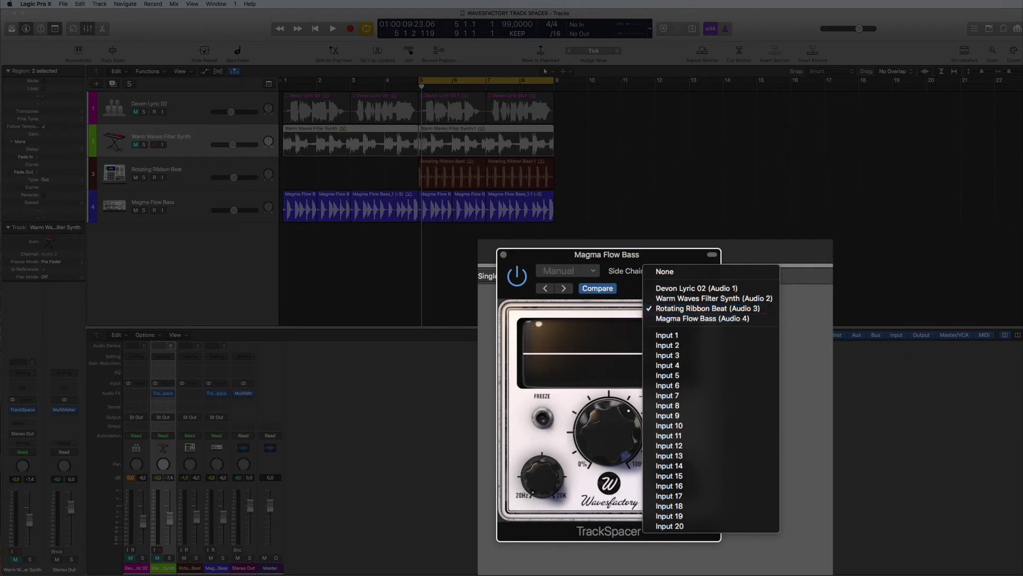
{"action": "left_click", "coordinate": [655, 259]}
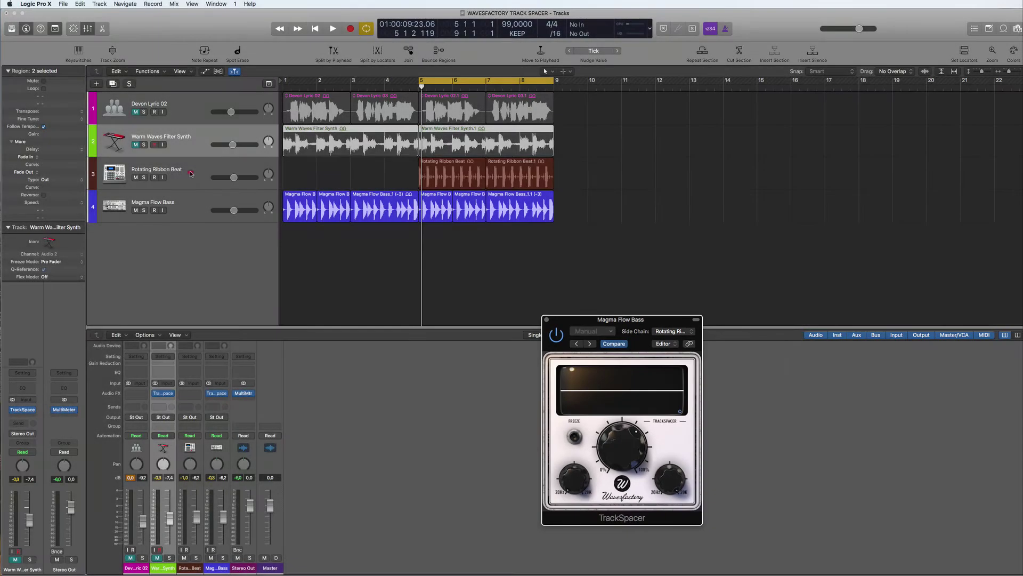
{"action": "left_click", "coordinate": [185, 169]}
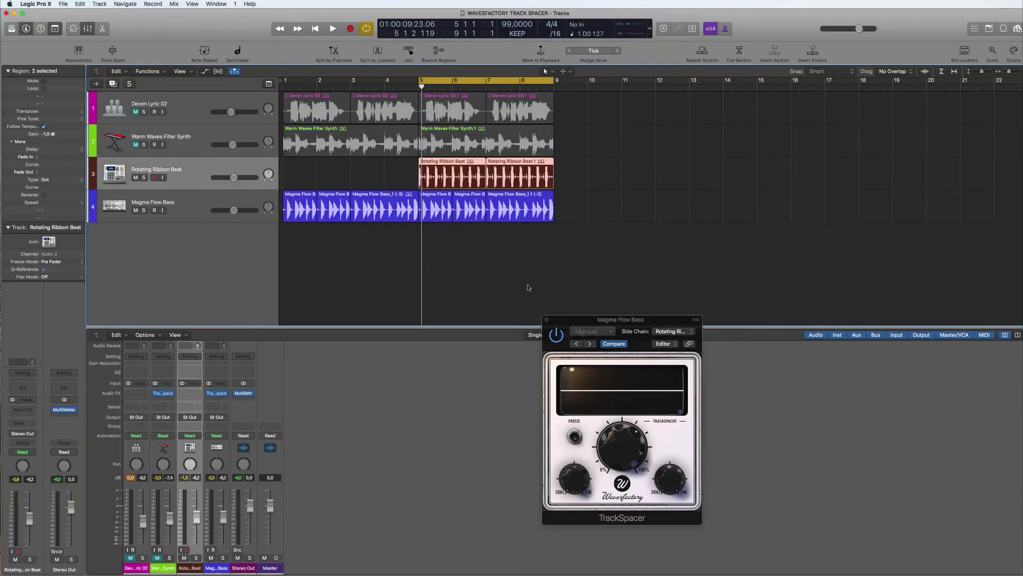
{"action": "left_click", "coordinate": [196, 204]}
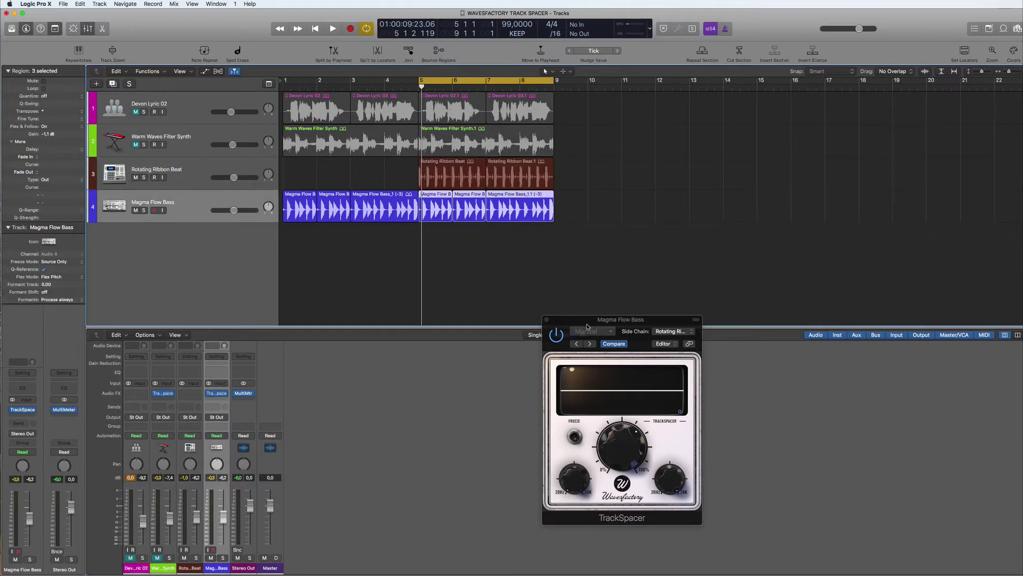
{"action": "key", "text": "space"}
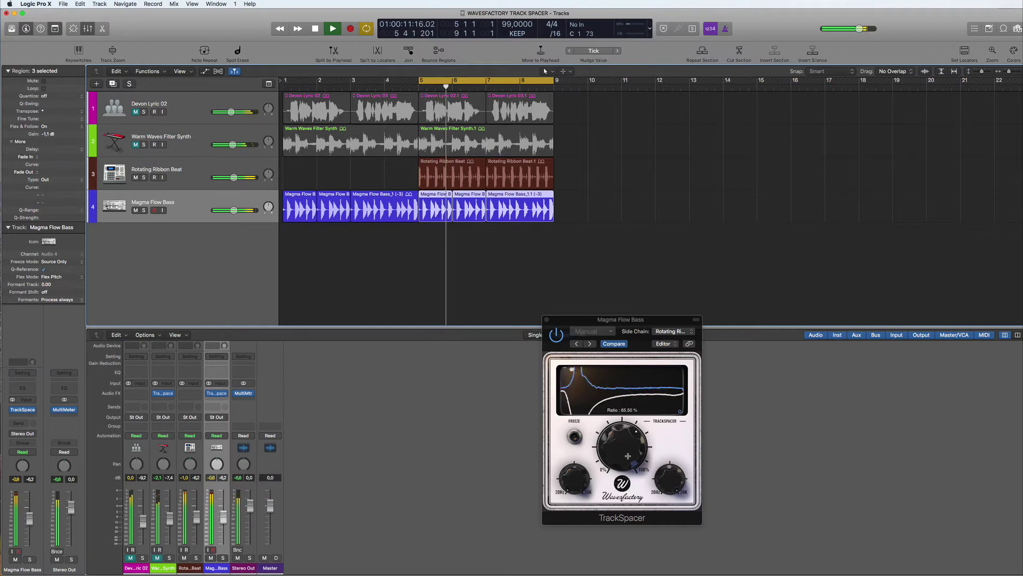
{"action": "mouse_move", "coordinate": [616, 437]}
{"action": "left_mouse_down"}
{"action": "mouse_move", "coordinate": [628, 442]}
{"action": "mouse_move", "coordinate": [616, 439]}
{"action": "left_mouse_up"}
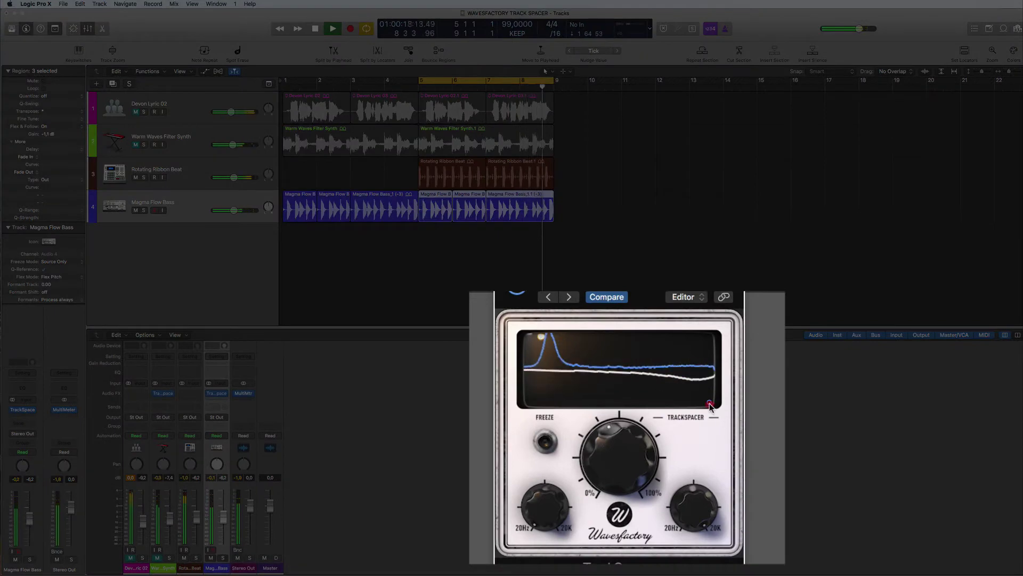
Show the Advanced Panel, shorten the attack, and raise the release to about 80 ms
{"action": "left_click", "coordinate": [710, 402]}
{"action": "left_click", "coordinate": [645, 396]}
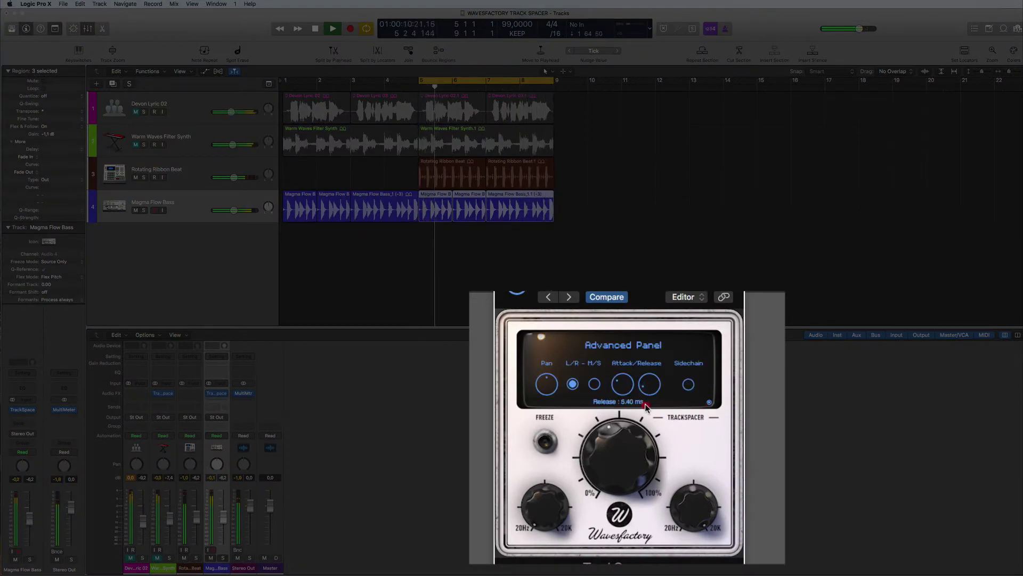
{"action": "left_click_drag", "start_coordinate": [646, 410], "coordinate": [644, 409]}
{"action": "left_click", "coordinate": [631, 396]}
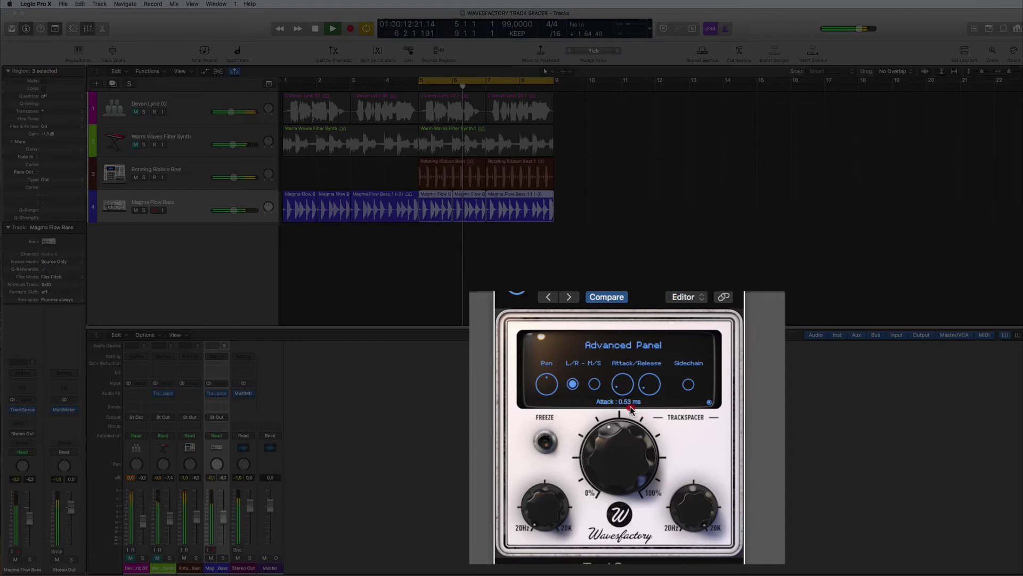
{"action": "left_click_drag", "start_coordinate": [630, 409], "coordinate": [629, 408]}
{"action": "mouse_move", "coordinate": [650, 383]}
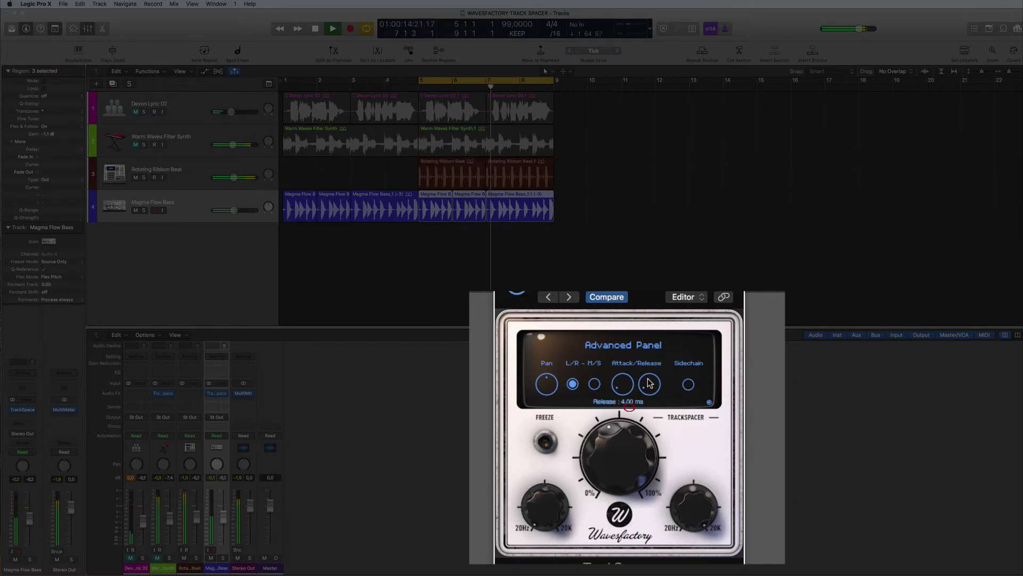
{"action": "left_click_drag", "start_coordinate": [648, 359], "coordinate": [637, 322]}
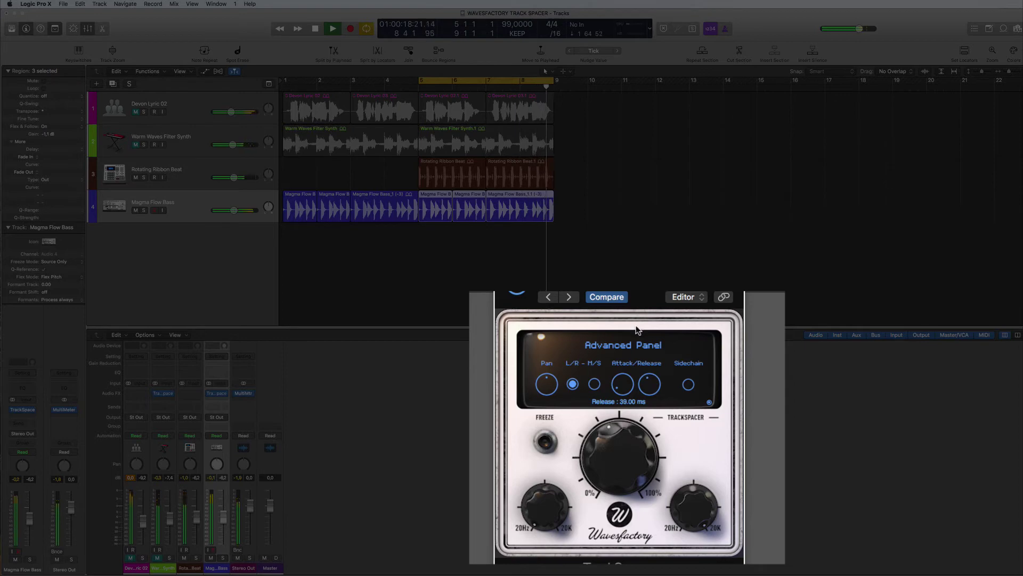
Recheck the attack and release in the Advanced Panel and set the release to about 85 ms
{"action": "left_click", "coordinate": [709, 402]}
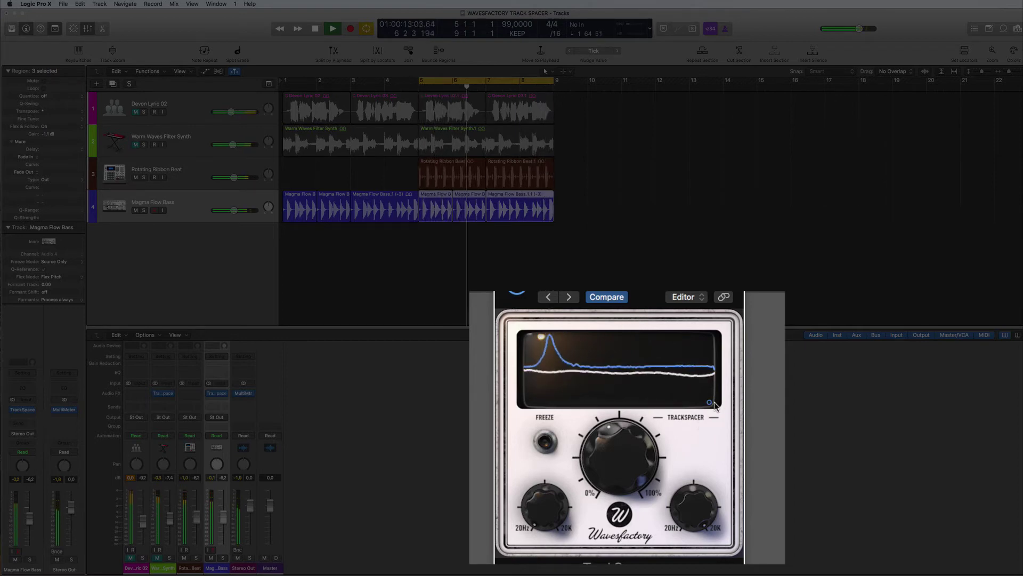
{"action": "left_click", "coordinate": [709, 402]}
{"action": "left_click", "coordinate": [654, 362]}
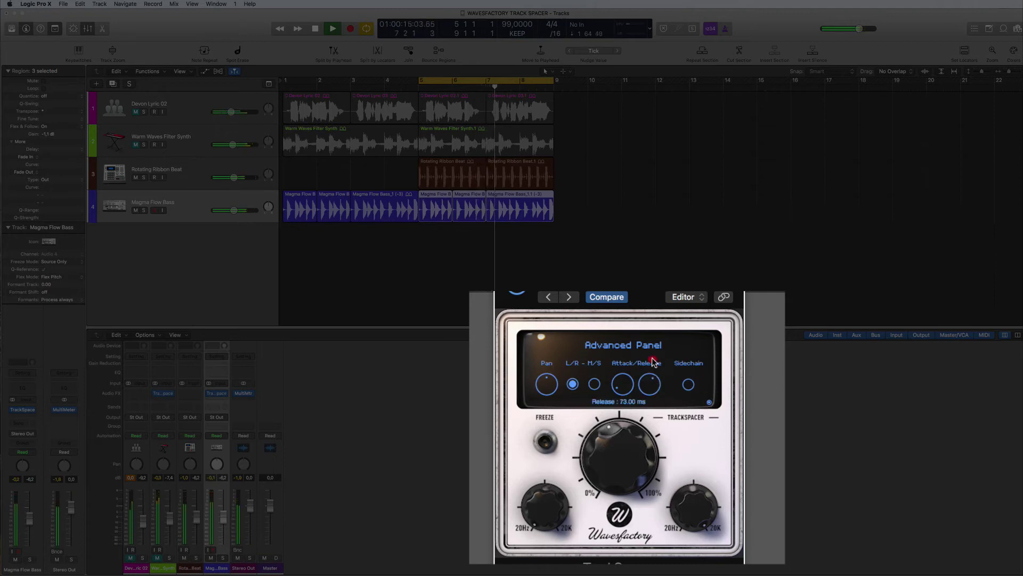
{"action": "left_click", "coordinate": [710, 402]}
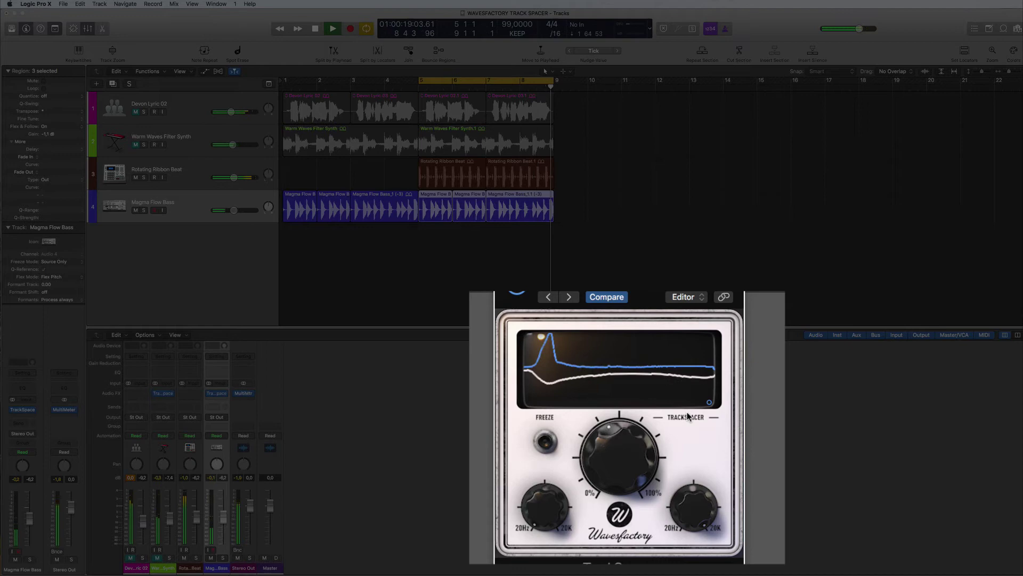
{"action": "left_click", "coordinate": [709, 402]}
{"action": "left_click_drag", "start_coordinate": [656, 384], "coordinate": [651, 423]}
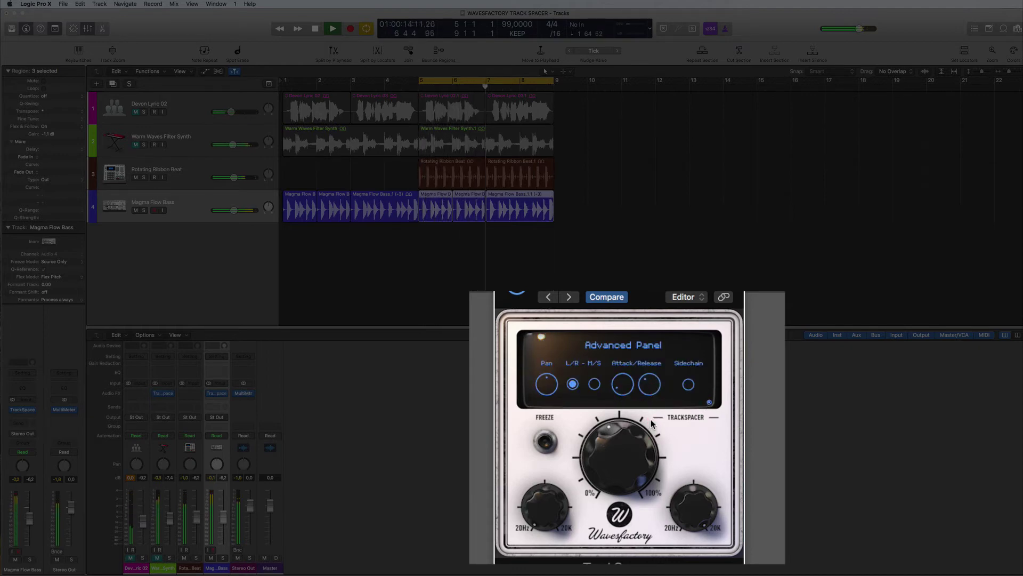
{"action": "left_click", "coordinate": [688, 385]}
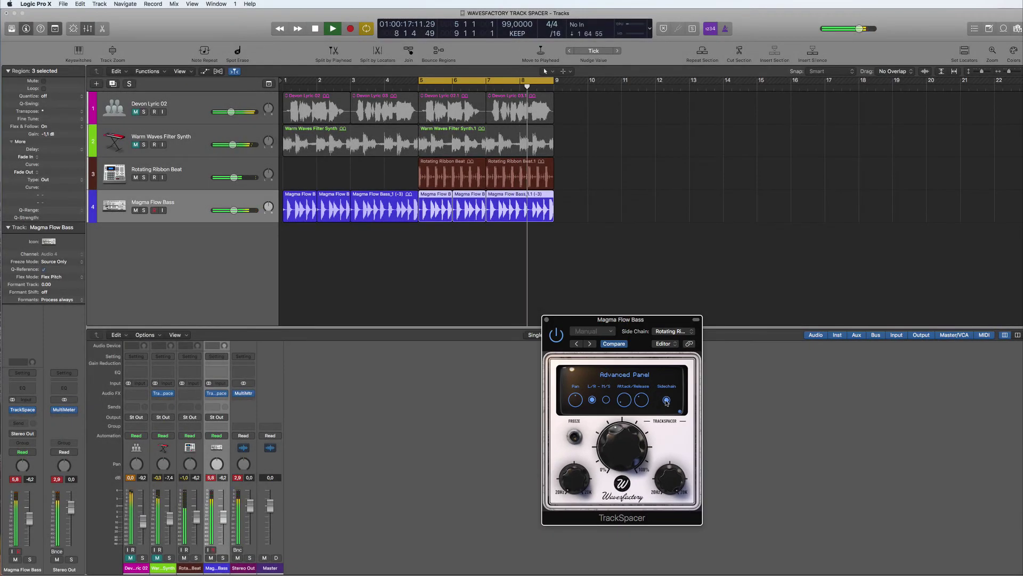
Return the bass TrackSpacer to its analyser view and select the Devon Lyric 02 track
{"action": "left_click", "coordinate": [202, 459]}
{"action": "left_click", "coordinate": [650, 402]}
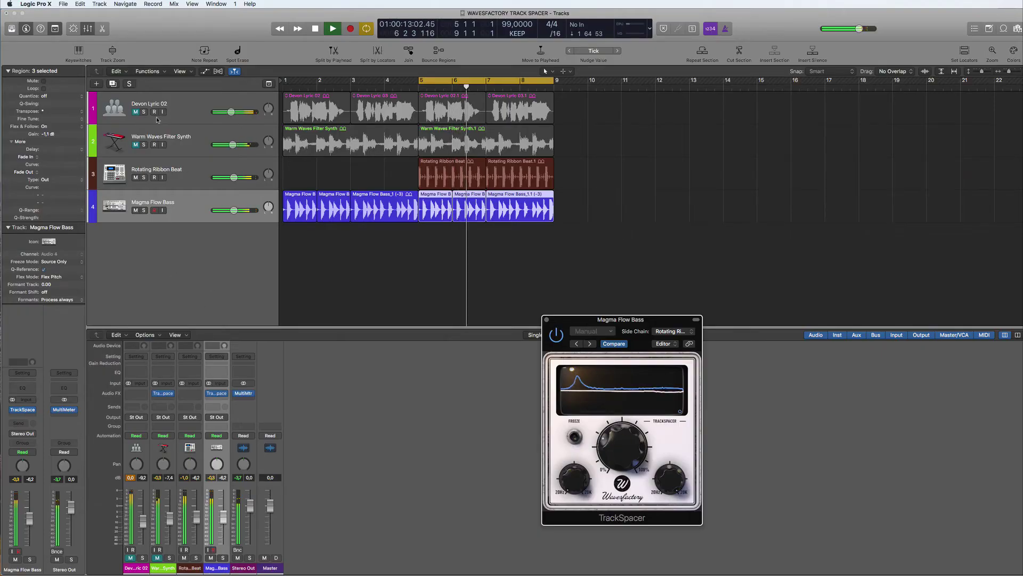
{"action": "left_click", "coordinate": [136, 111]}
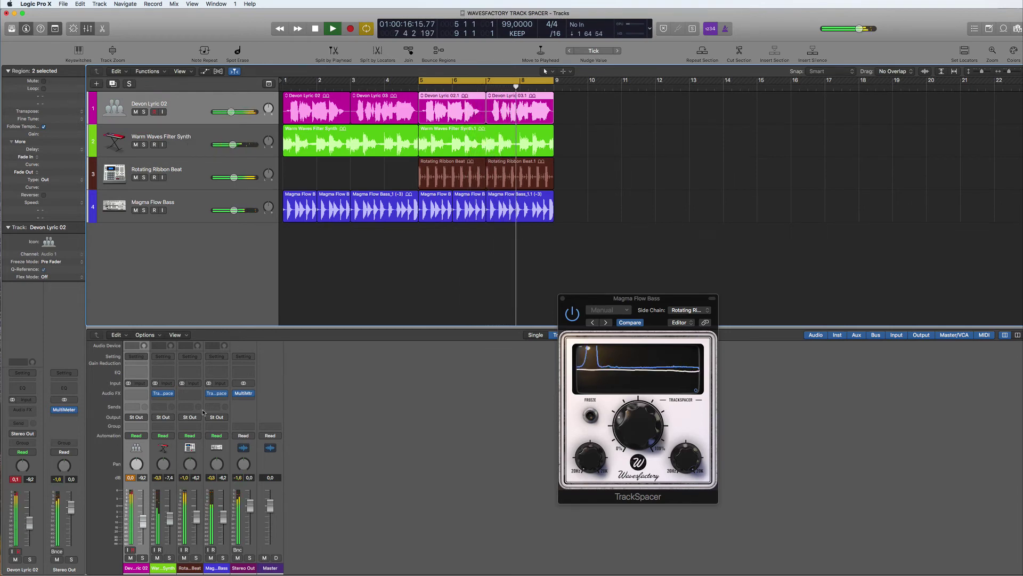
Replay from bar 5, reset the Stereo Out peak readouts, and move the plugin window right
{"action": "key", "text": "space"}
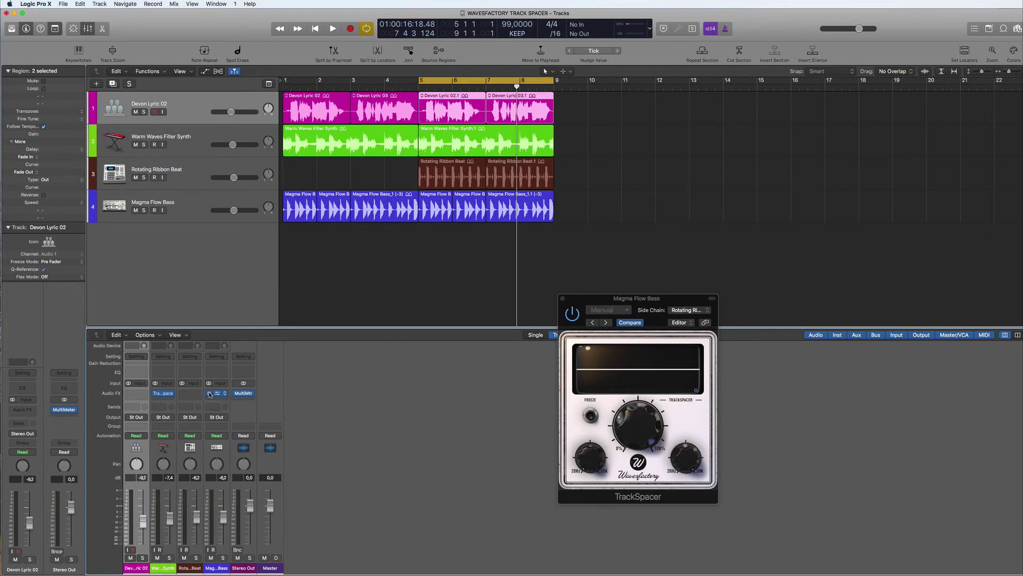
{"action": "left_click_drag", "start_coordinate": [216, 393], "coordinate": [157, 395]}
{"action": "key", "text": "space"}
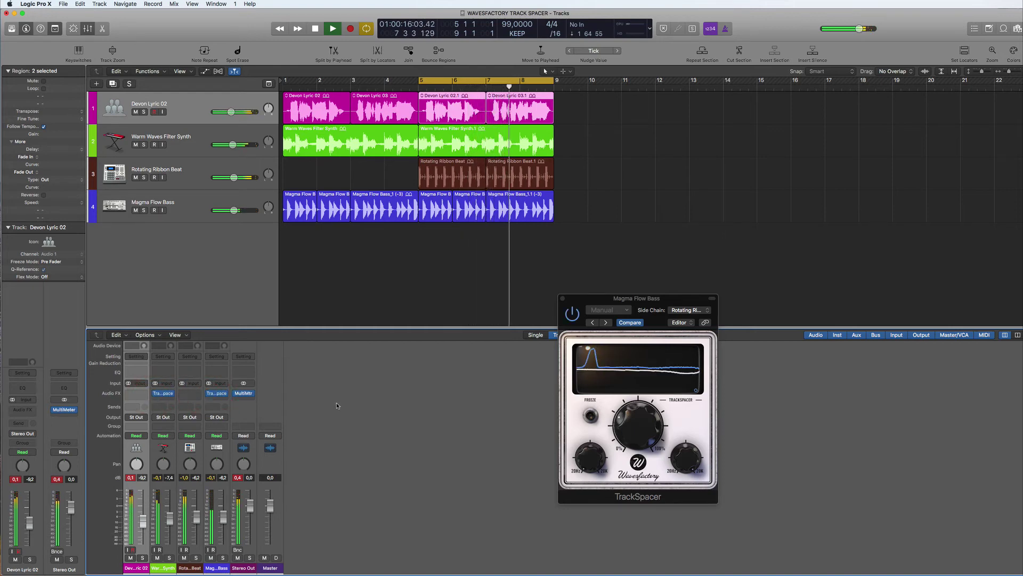
{"action": "left_click", "coordinate": [237, 477]}
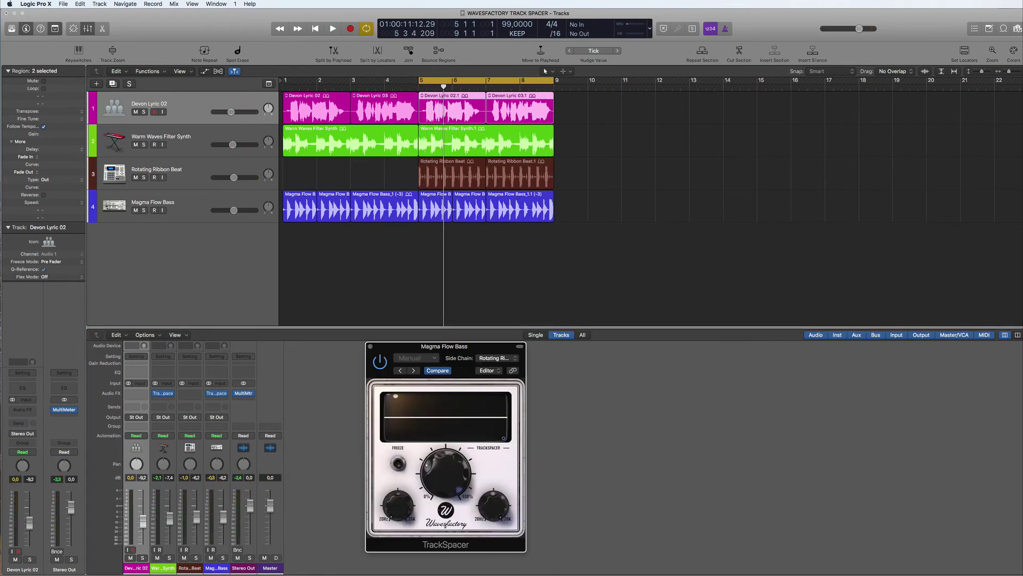
{"action": "left_click_drag", "start_coordinate": [446, 347], "coordinate": [747, 343]}
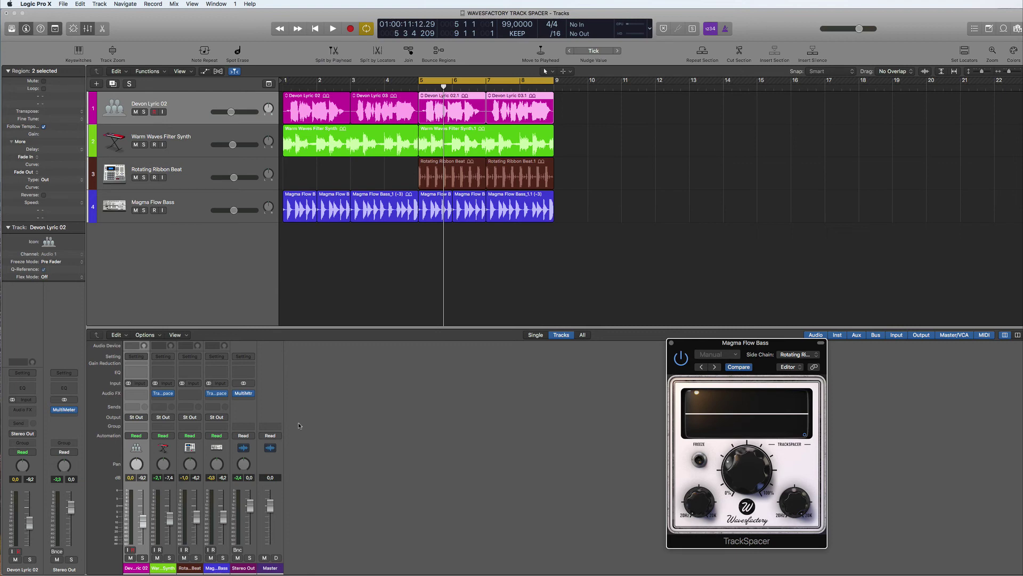
{"action": "left_click_drag", "start_coordinate": [746, 343], "coordinate": [683, 343]}
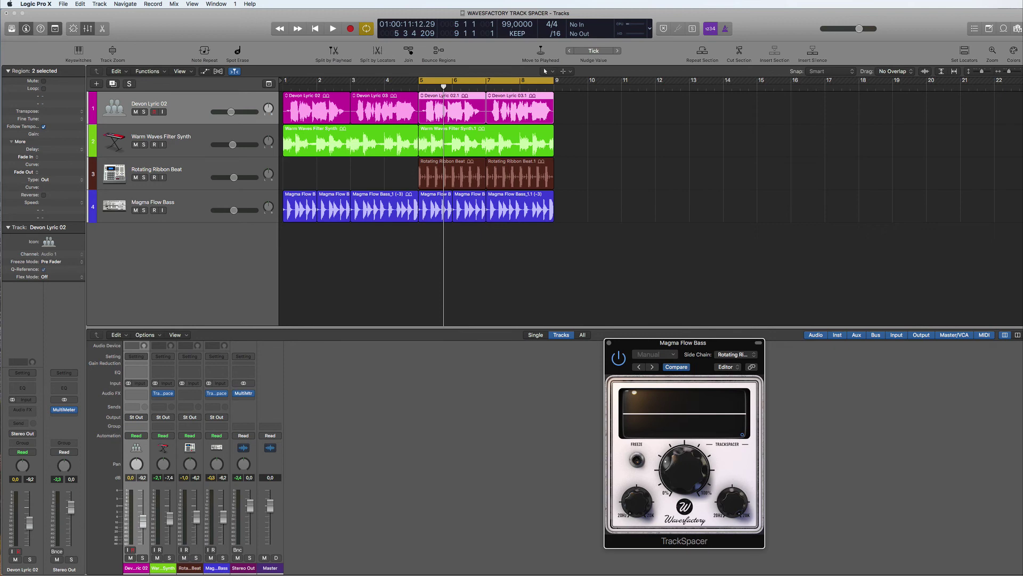